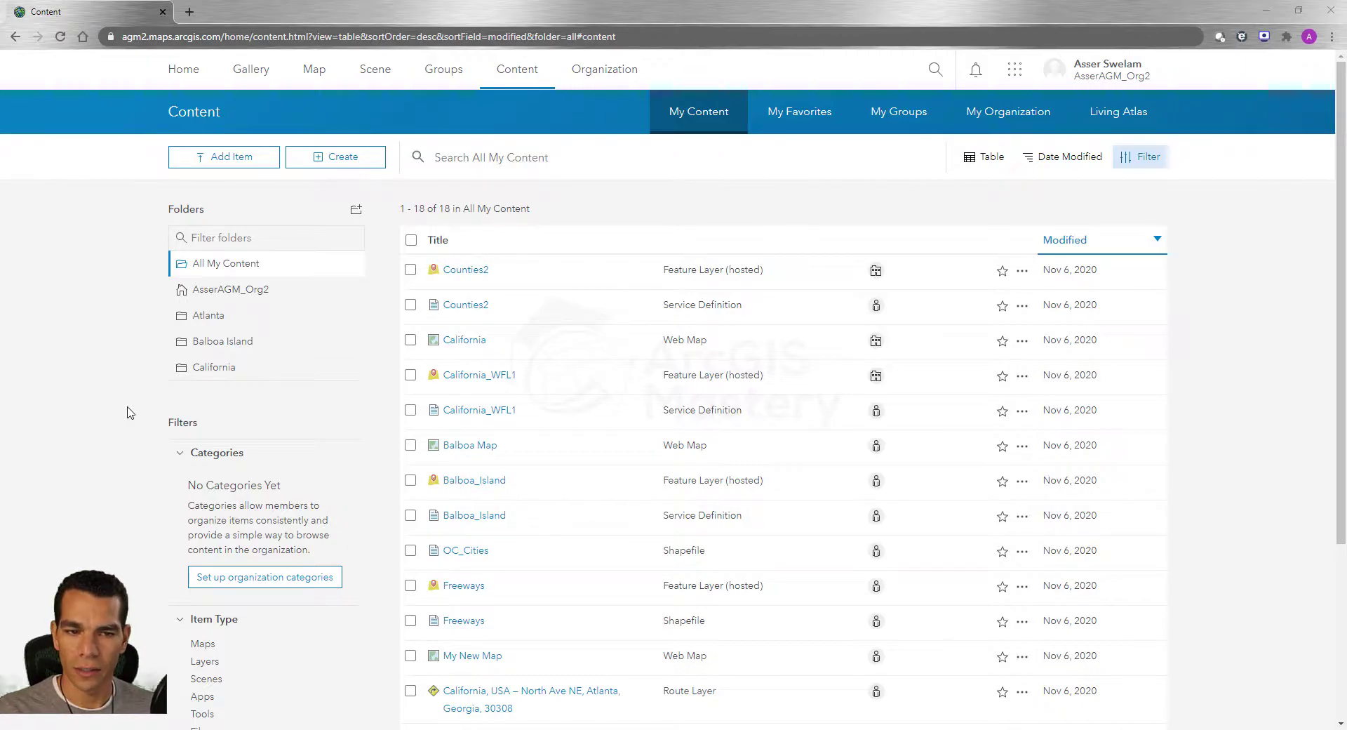
Step: Open the Create menu on the My Content page
click(337, 161)
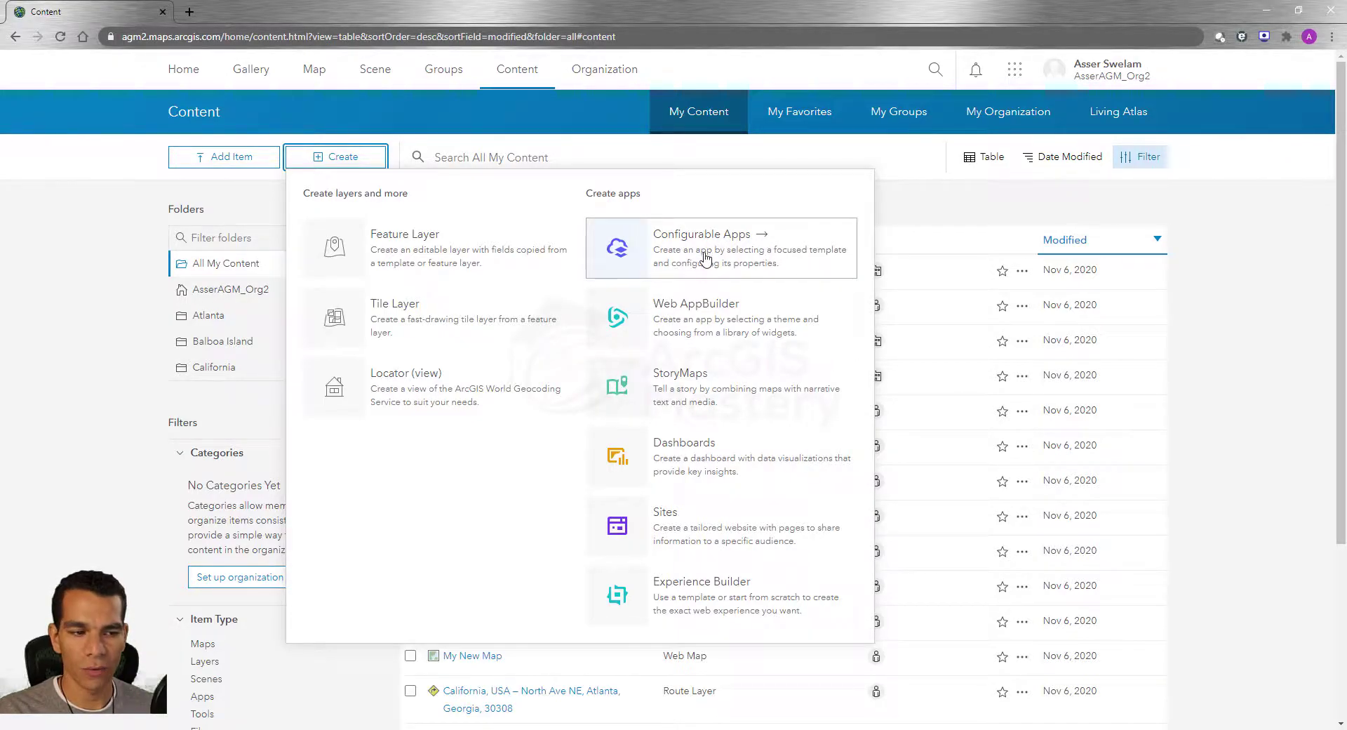
Step: Start a new feature layer from the Gas Utilities 'Exposed Pipe Locations' template
click(426, 264)
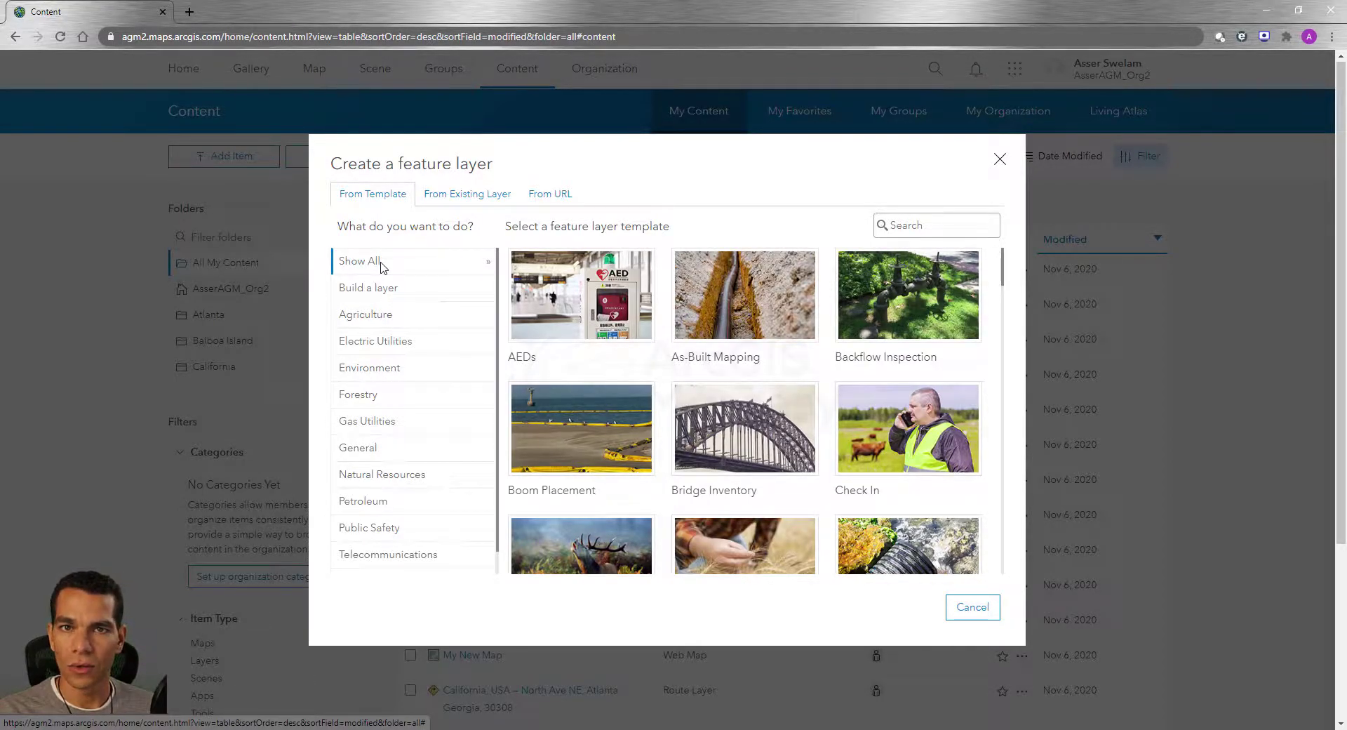
click(380, 420)
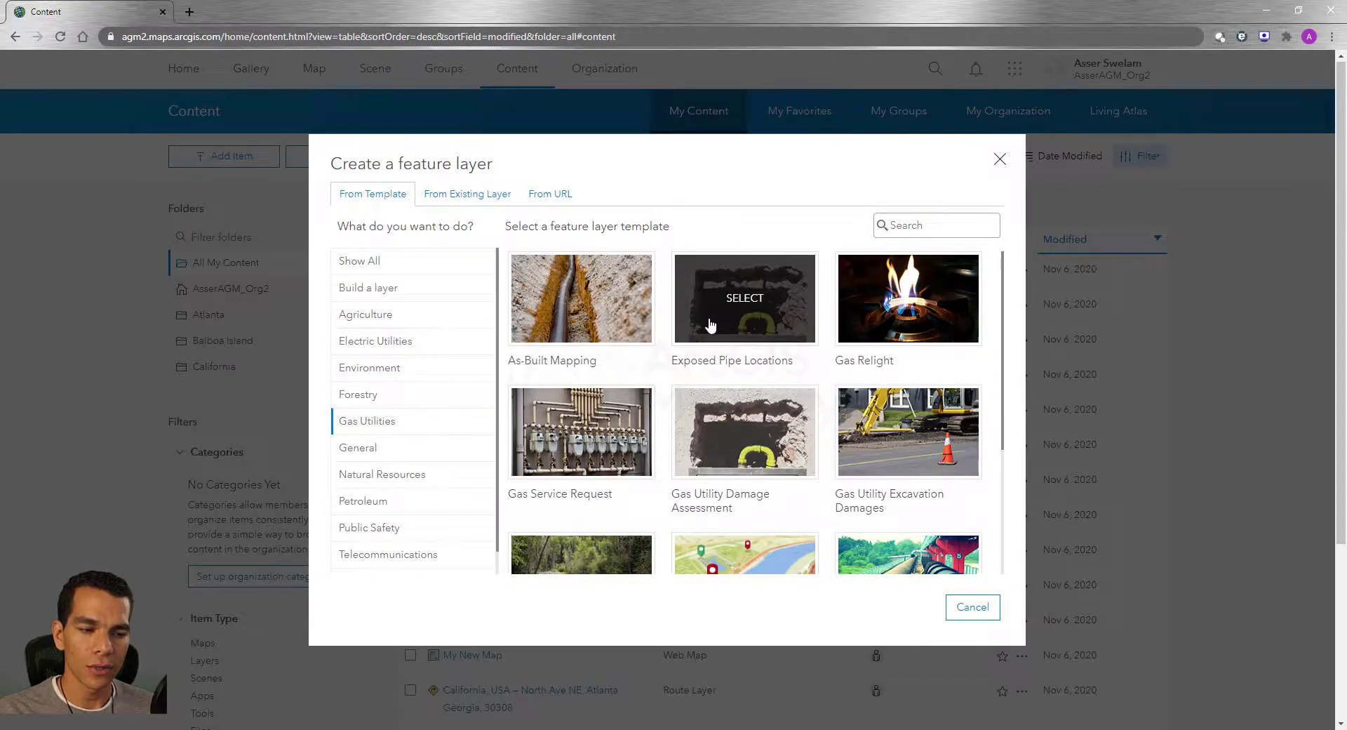
click(729, 310)
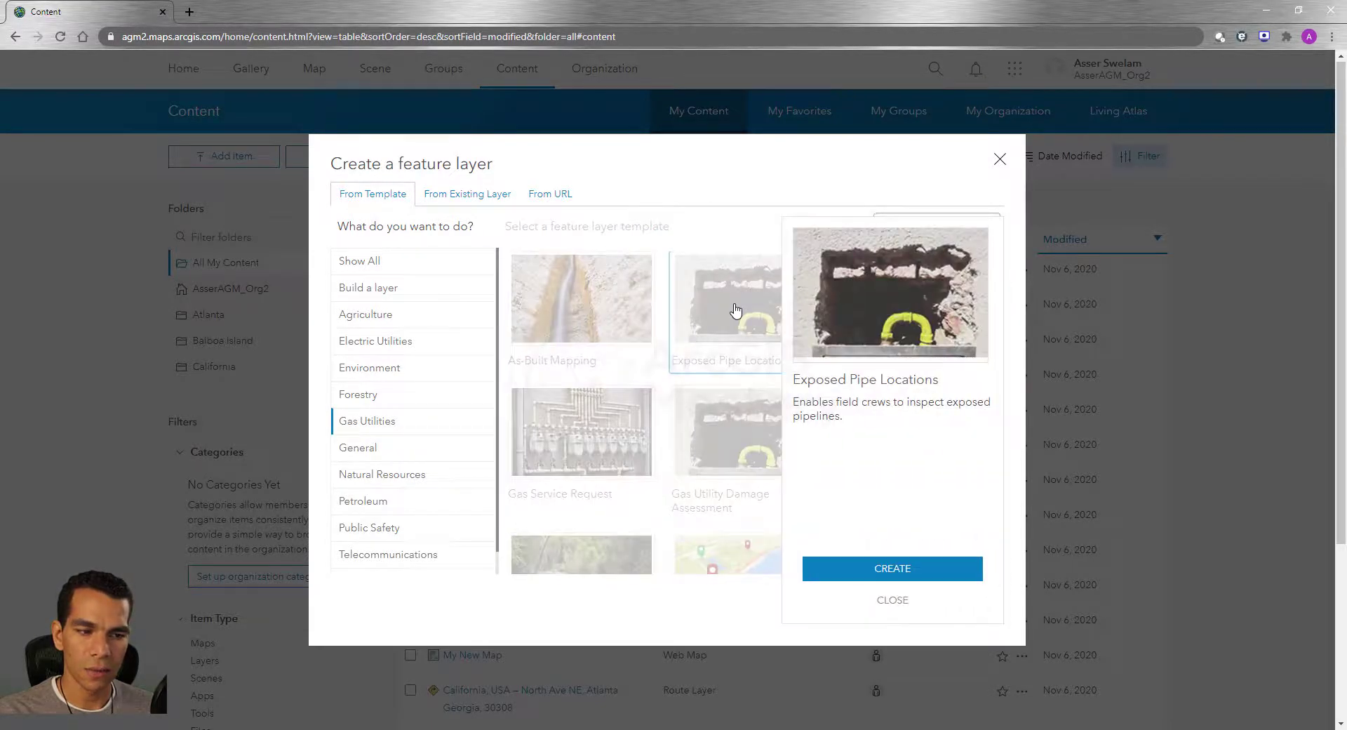
Step: Create the layer with the default extent, titled MyPipes, with MyPipes as its summary
click(880, 571)
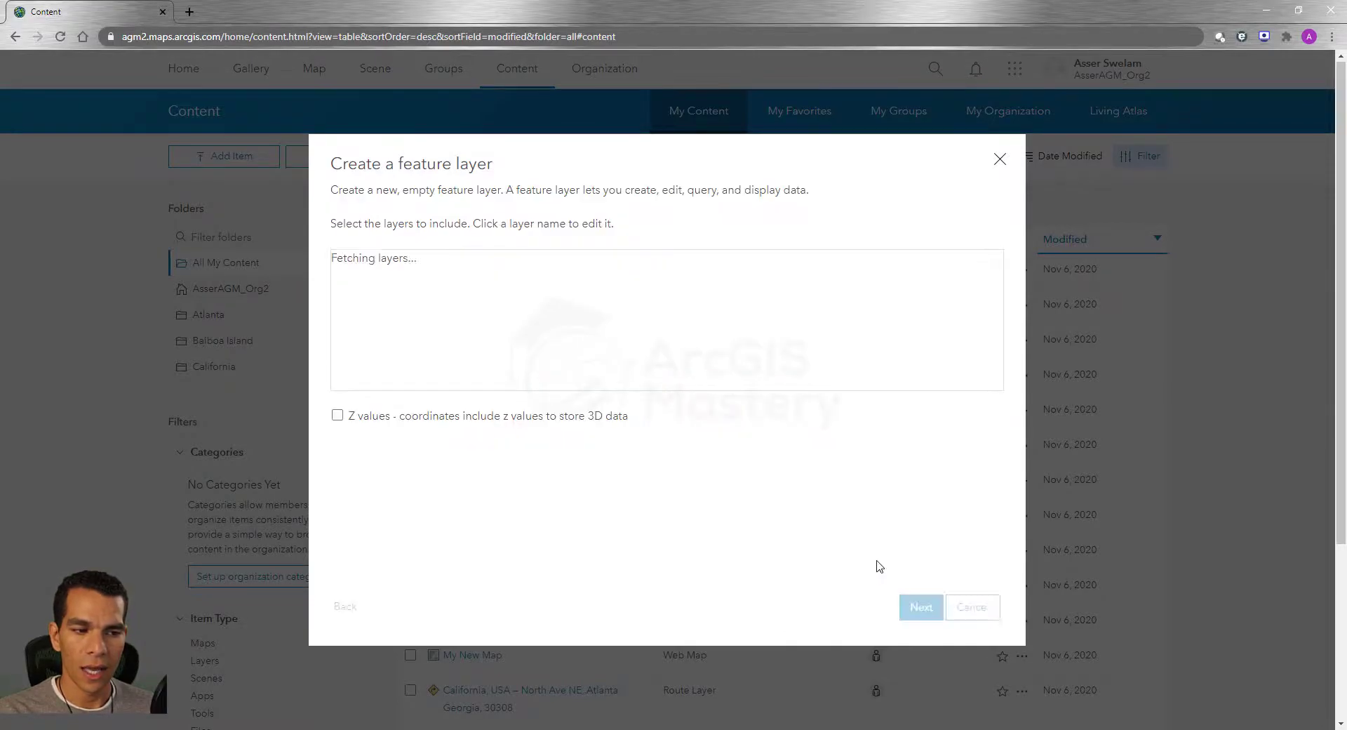
click(905, 608)
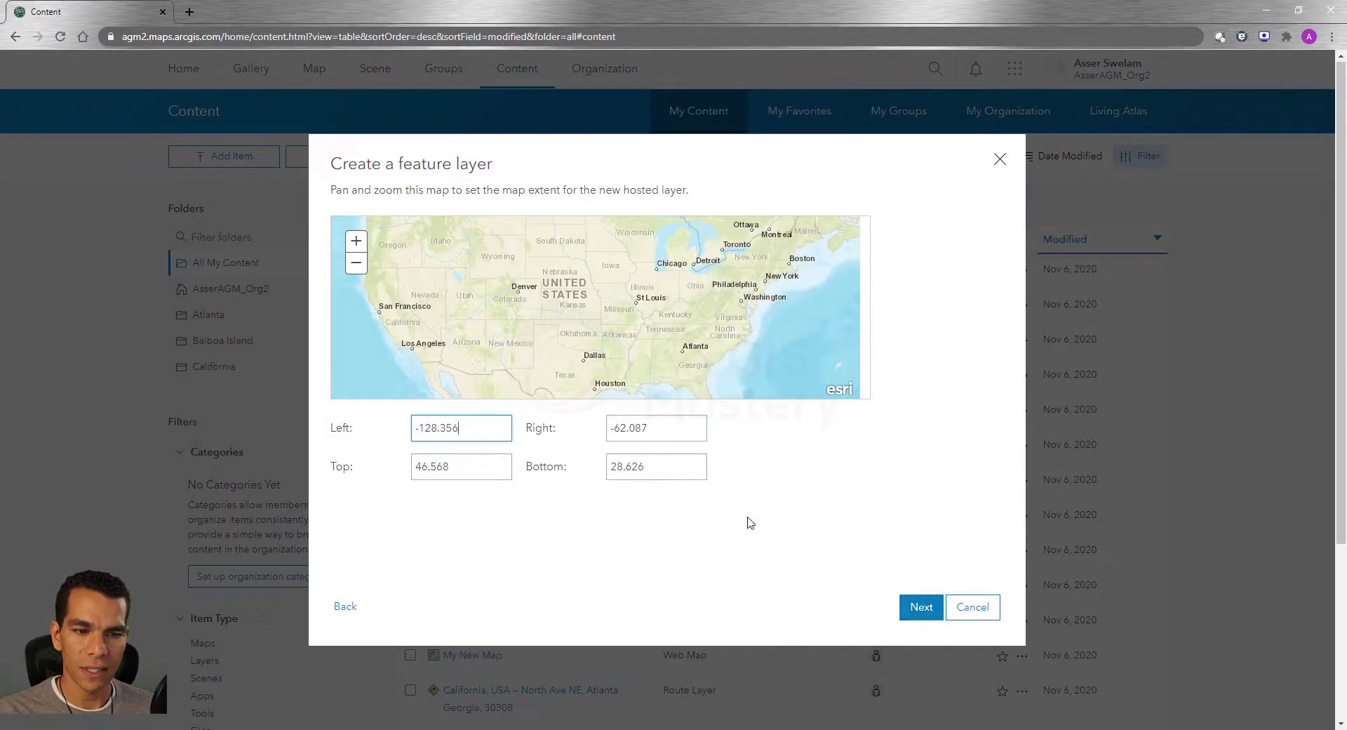
click(906, 611)
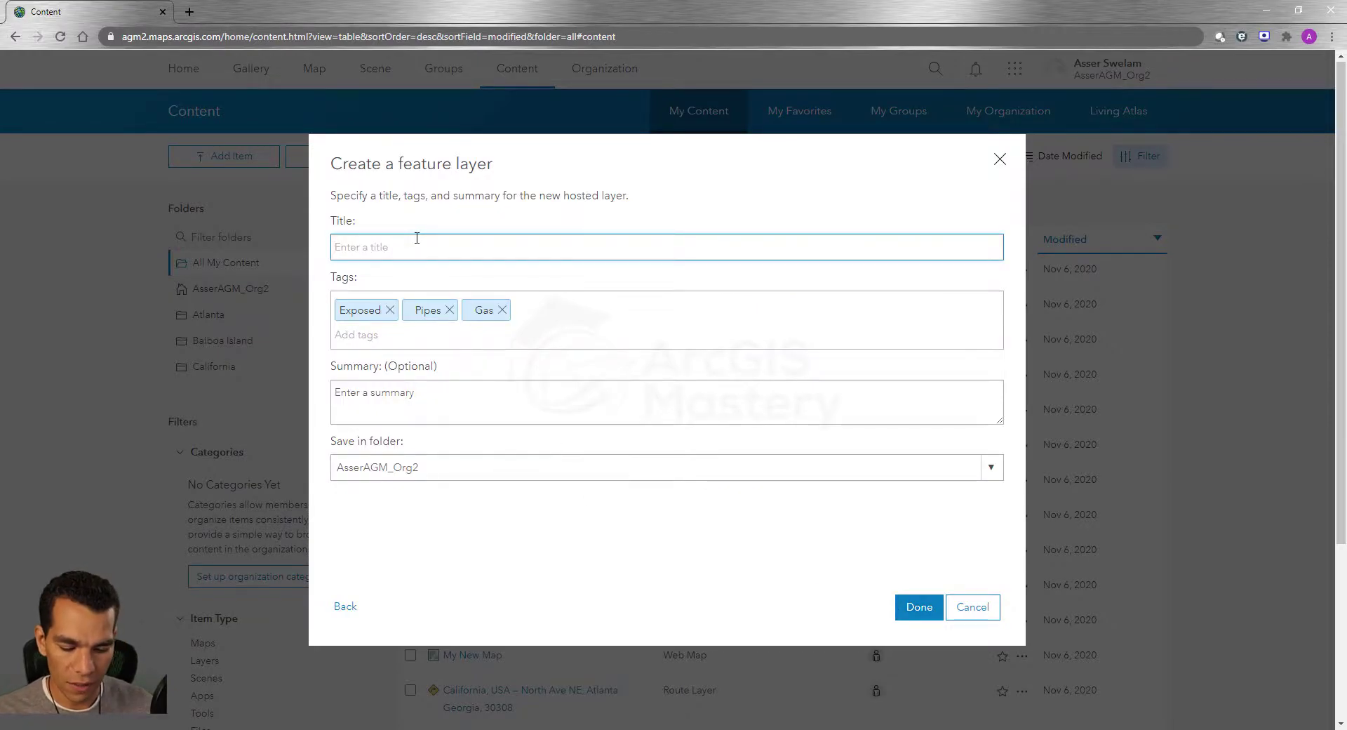
text(MyPipes)
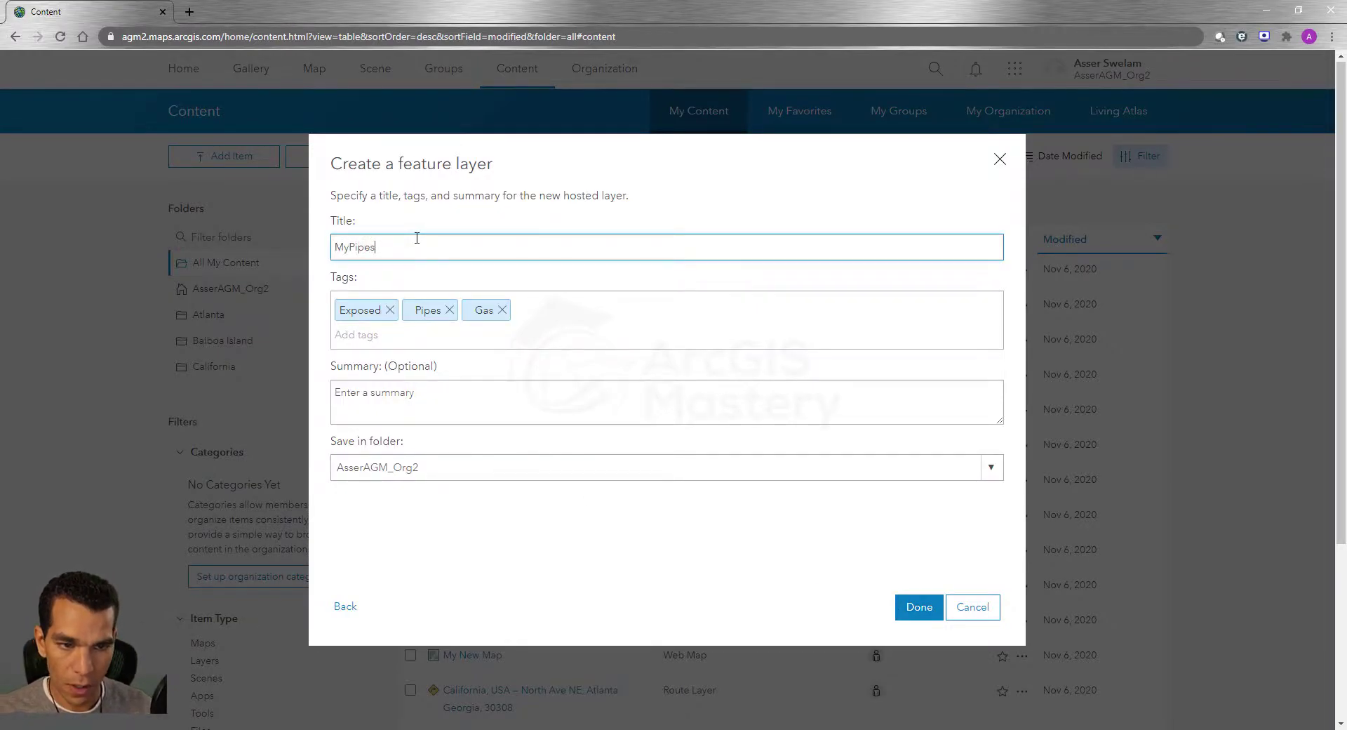
key(ctrl+a)
key(ctrl+c)
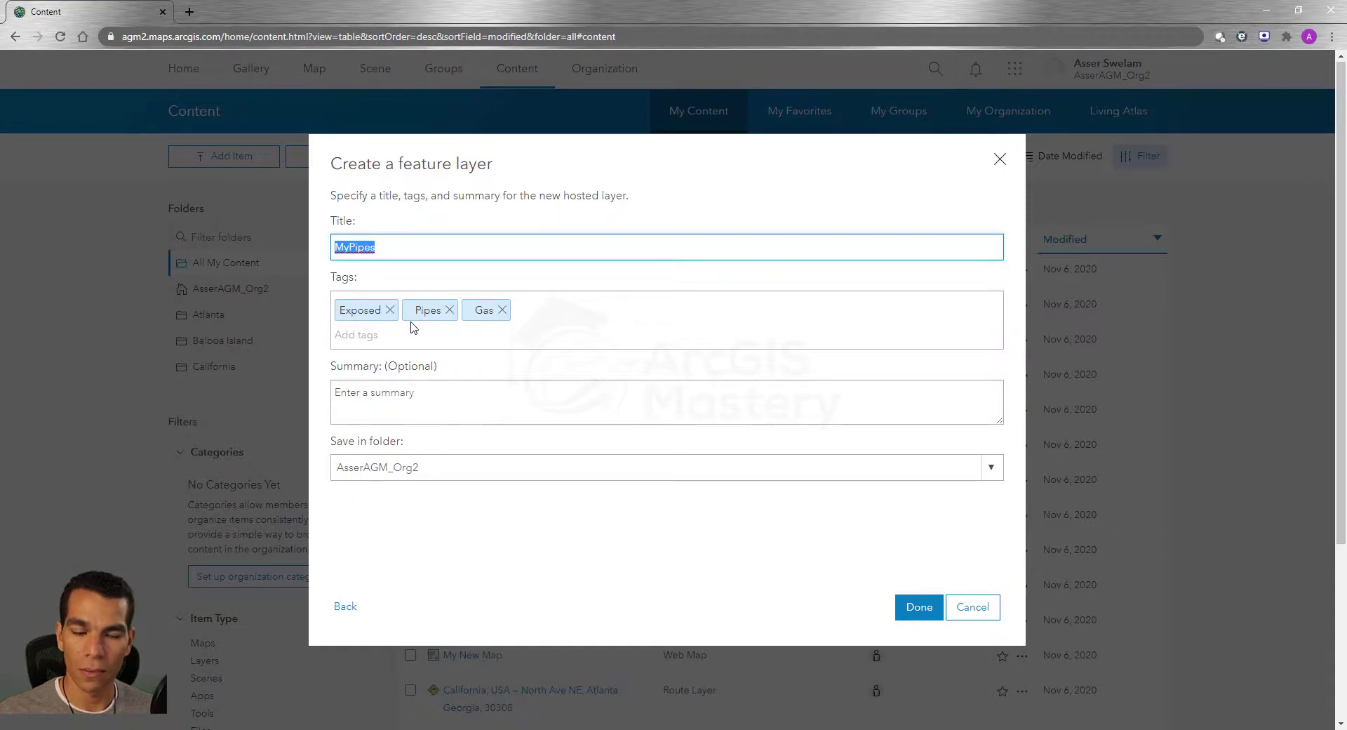
click(410, 396)
key(ctrl+v)
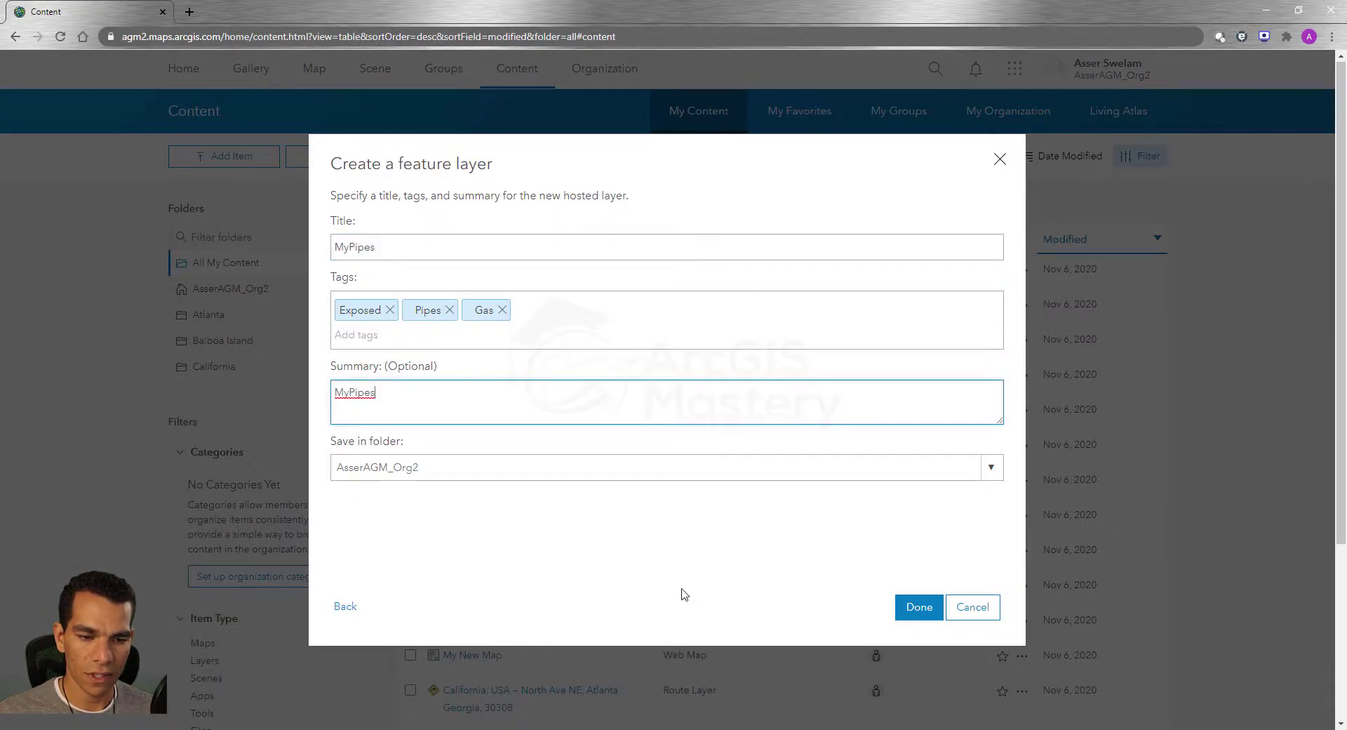
click(909, 612)
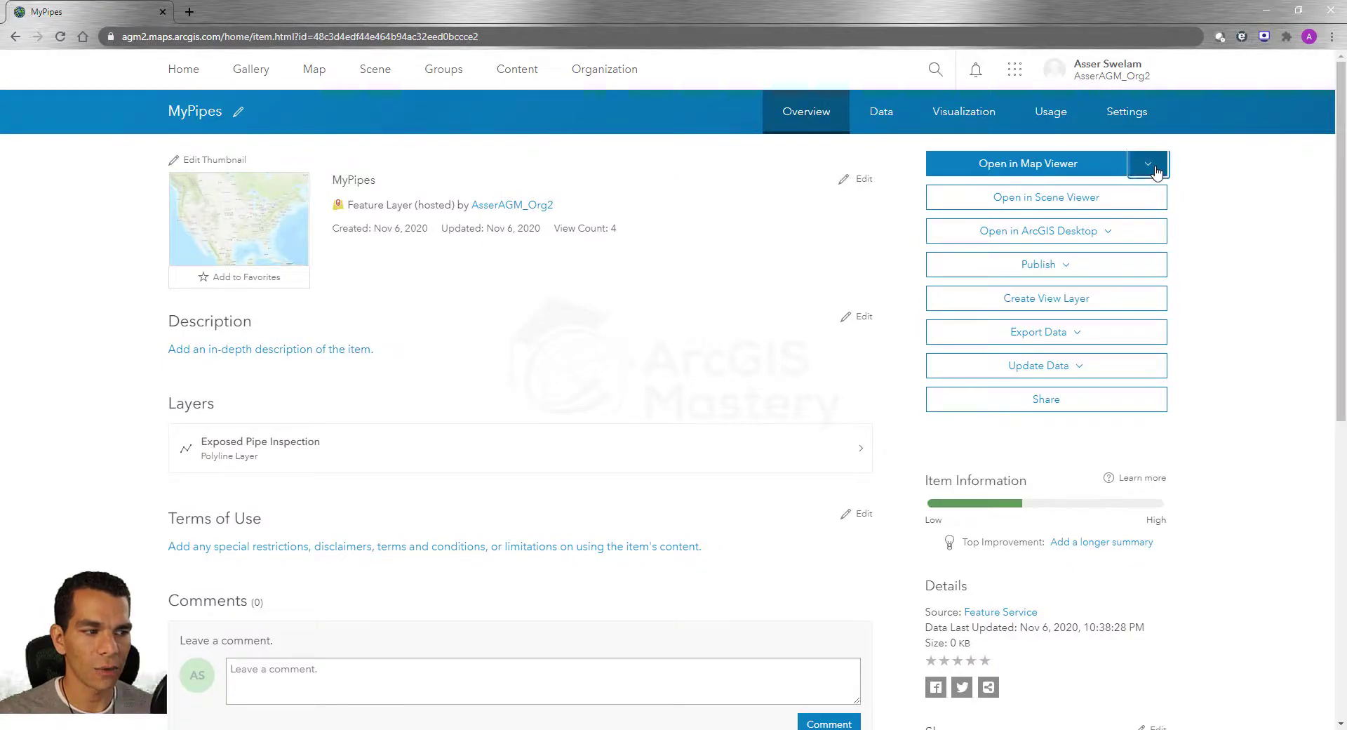
Step: Add MyPipes to a new Map Viewer map, discarding the unsaved map
click(1155, 172)
click(1063, 192)
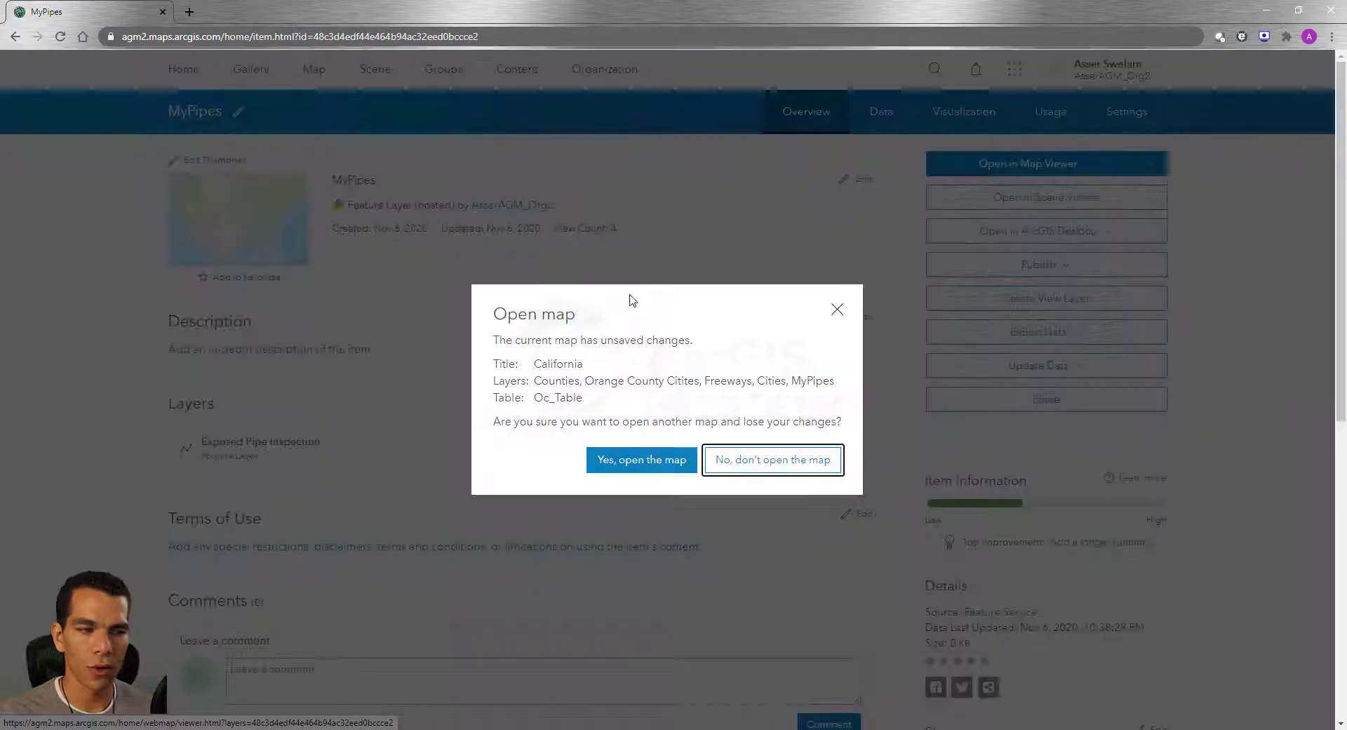
click(629, 474)
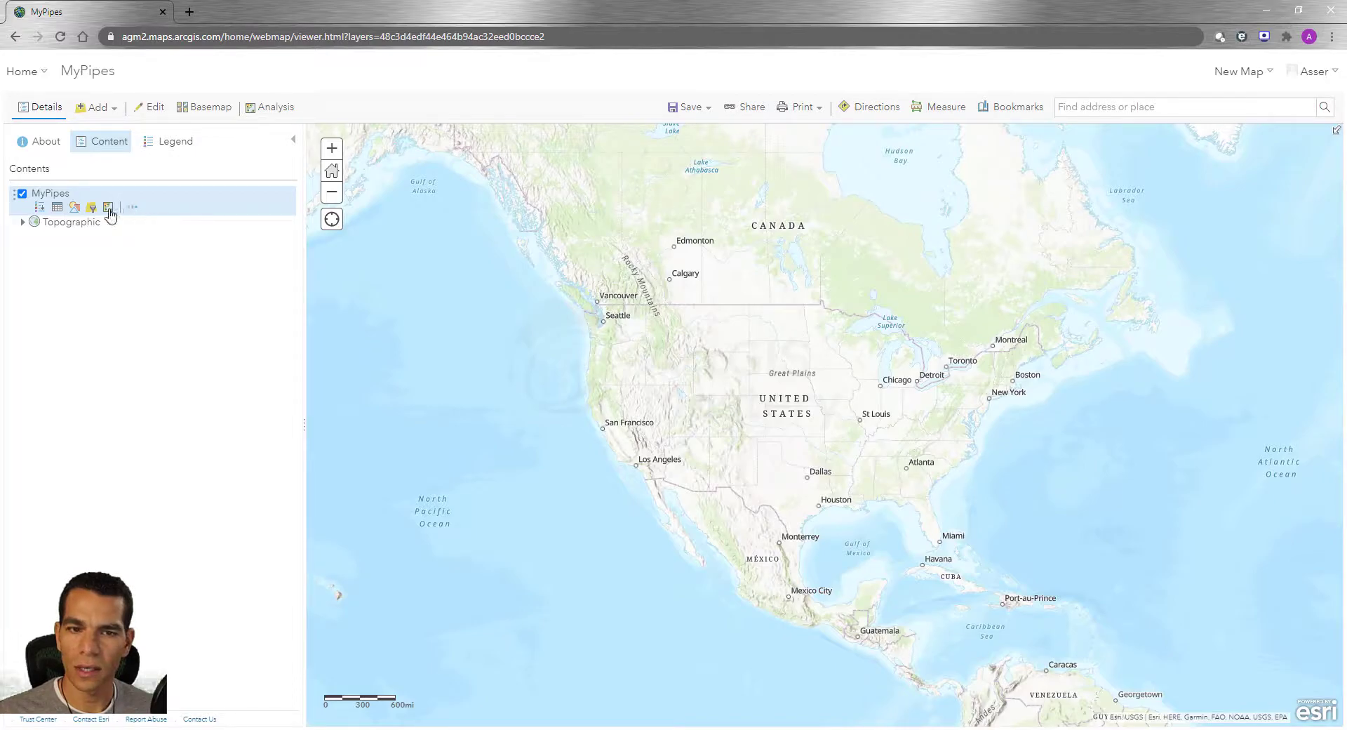
Step: Show MyPipes' empty attribute table enlarged, then return to the Content page
click(57, 208)
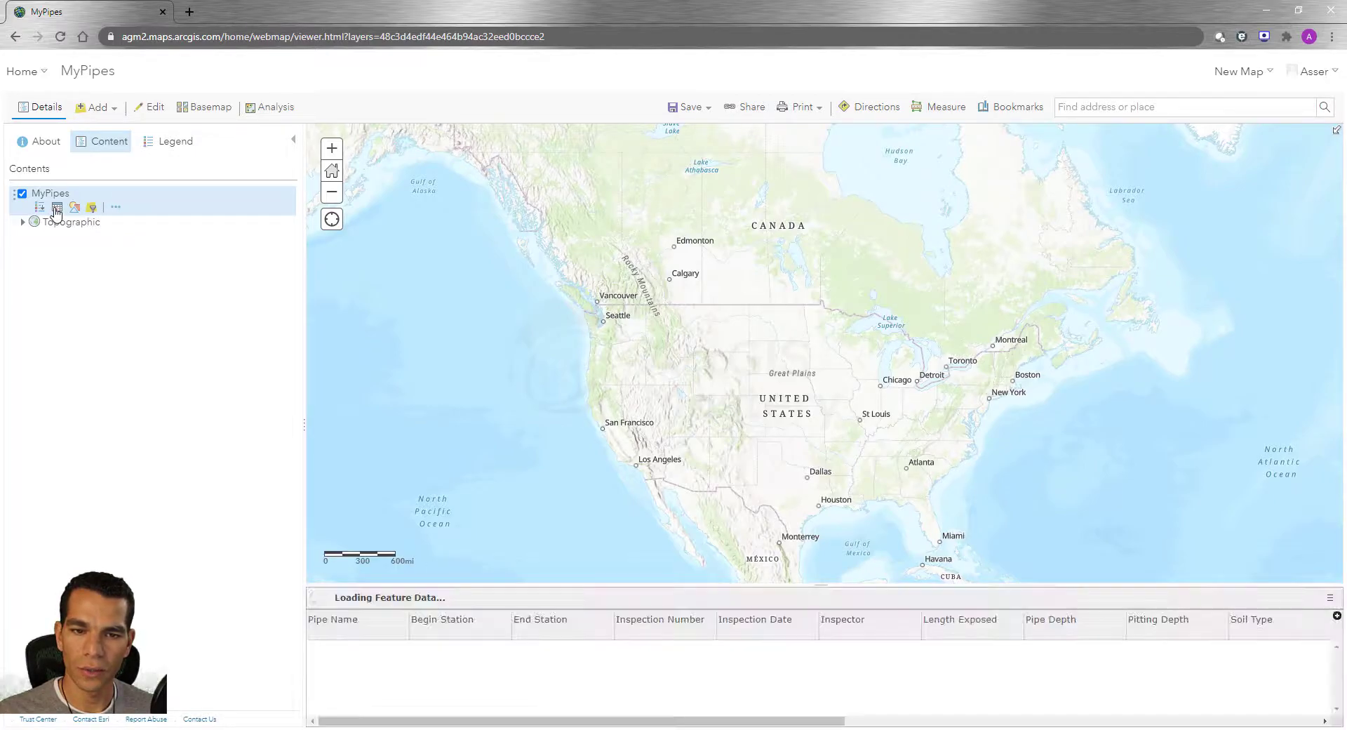
drag(575, 587, 574, 468)
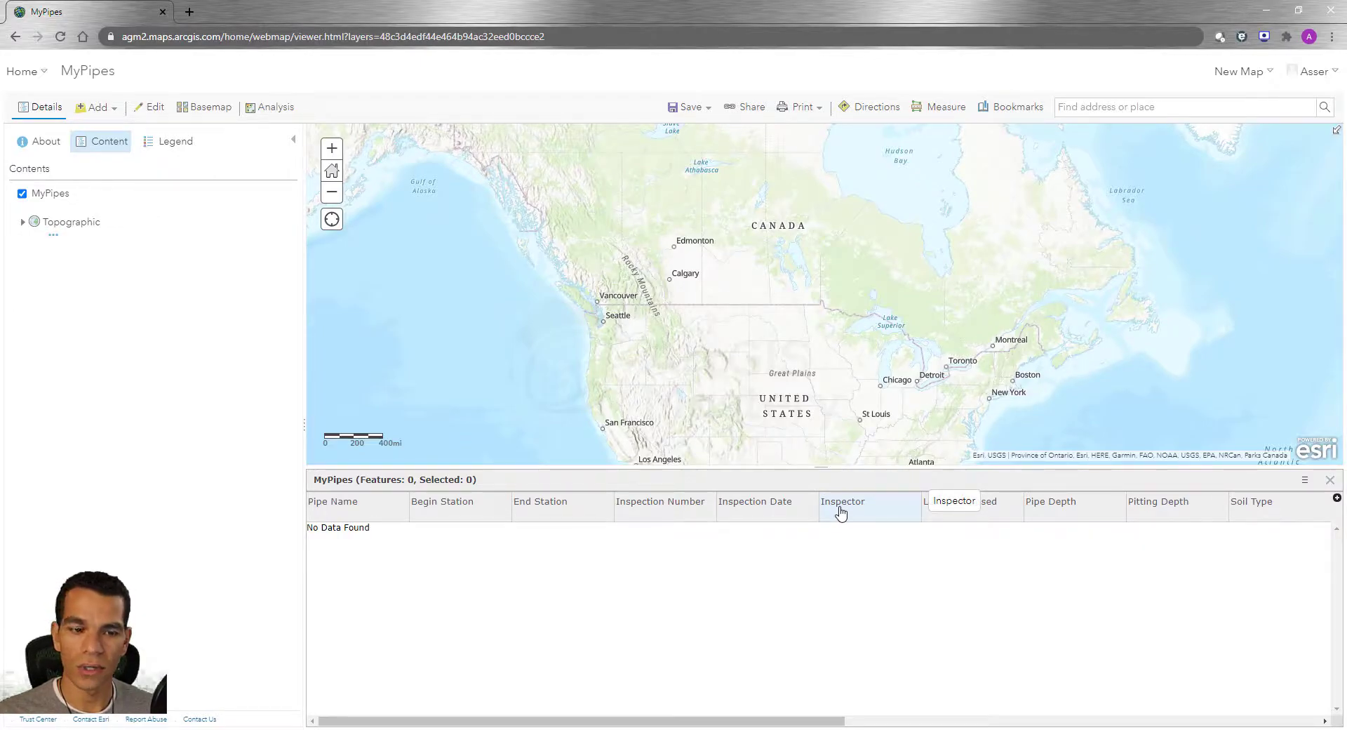
click(36, 73)
click(54, 212)
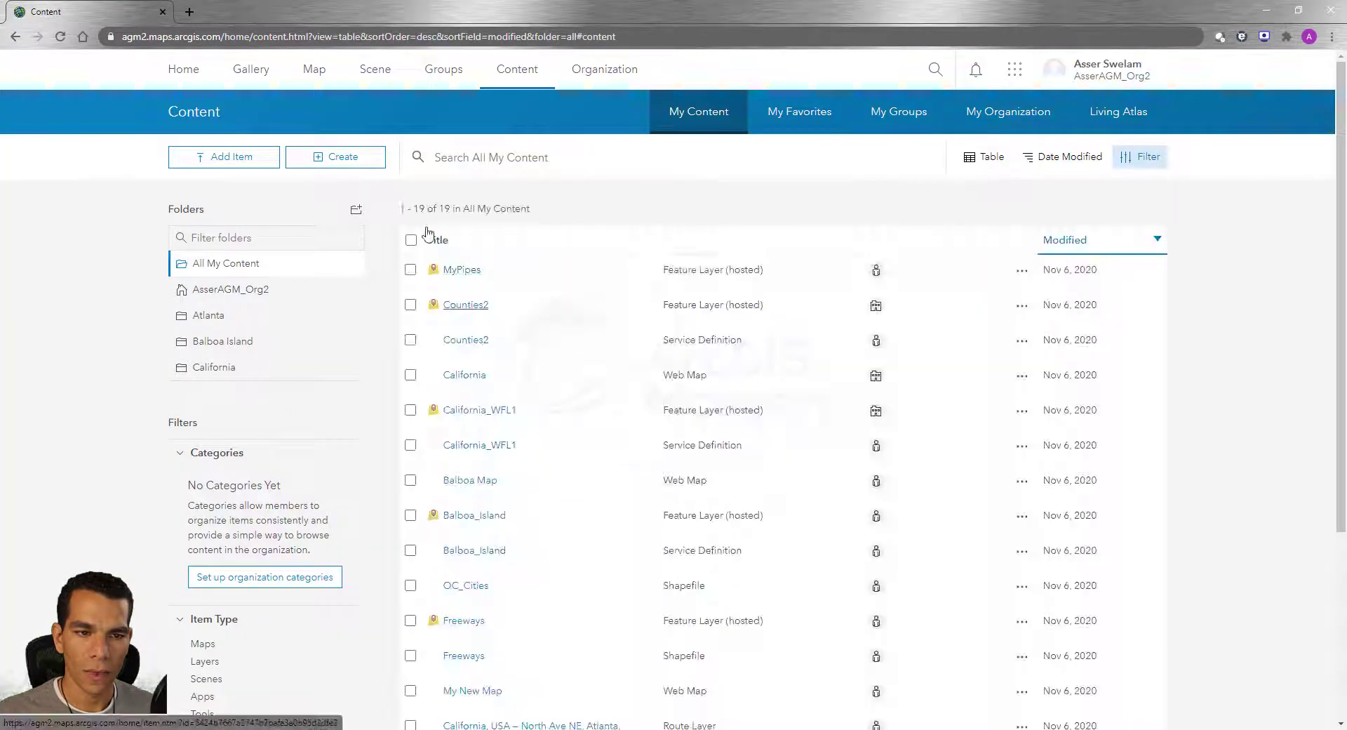
click(359, 163)
click(387, 252)
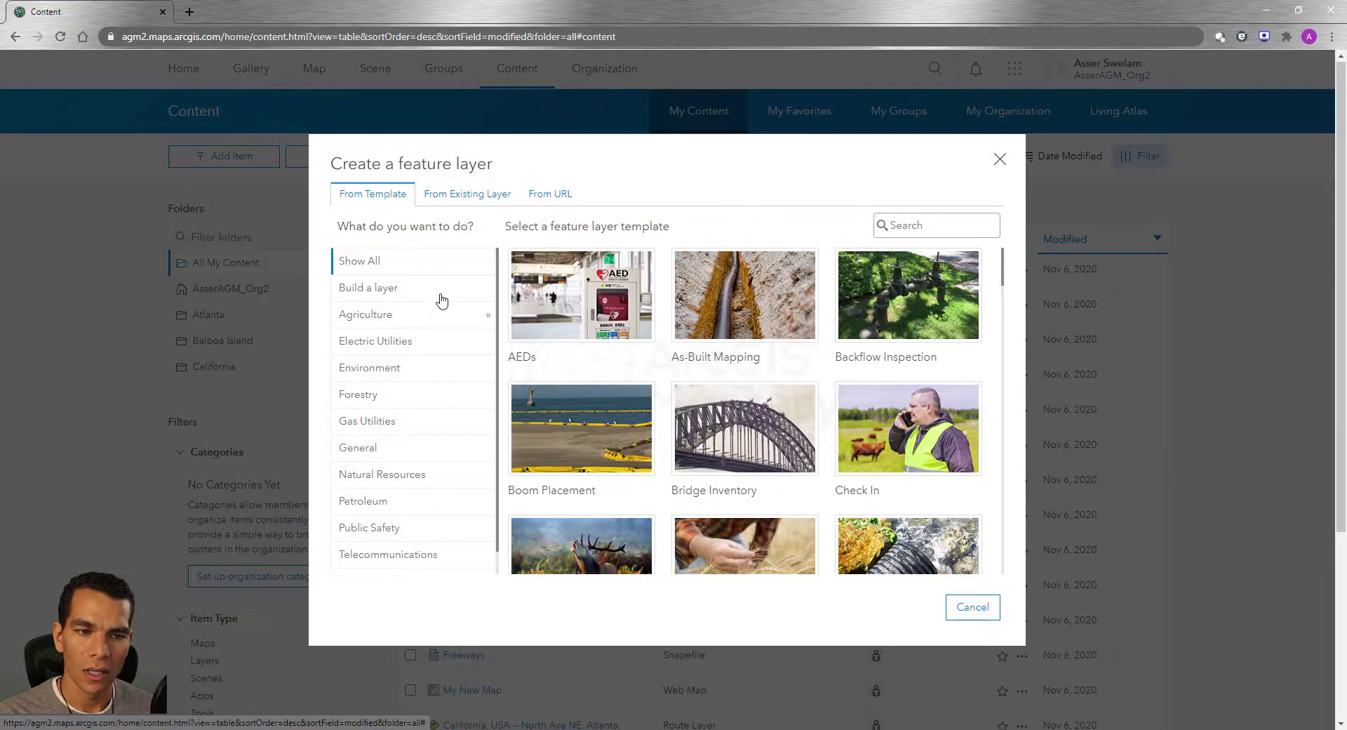
click(480, 202)
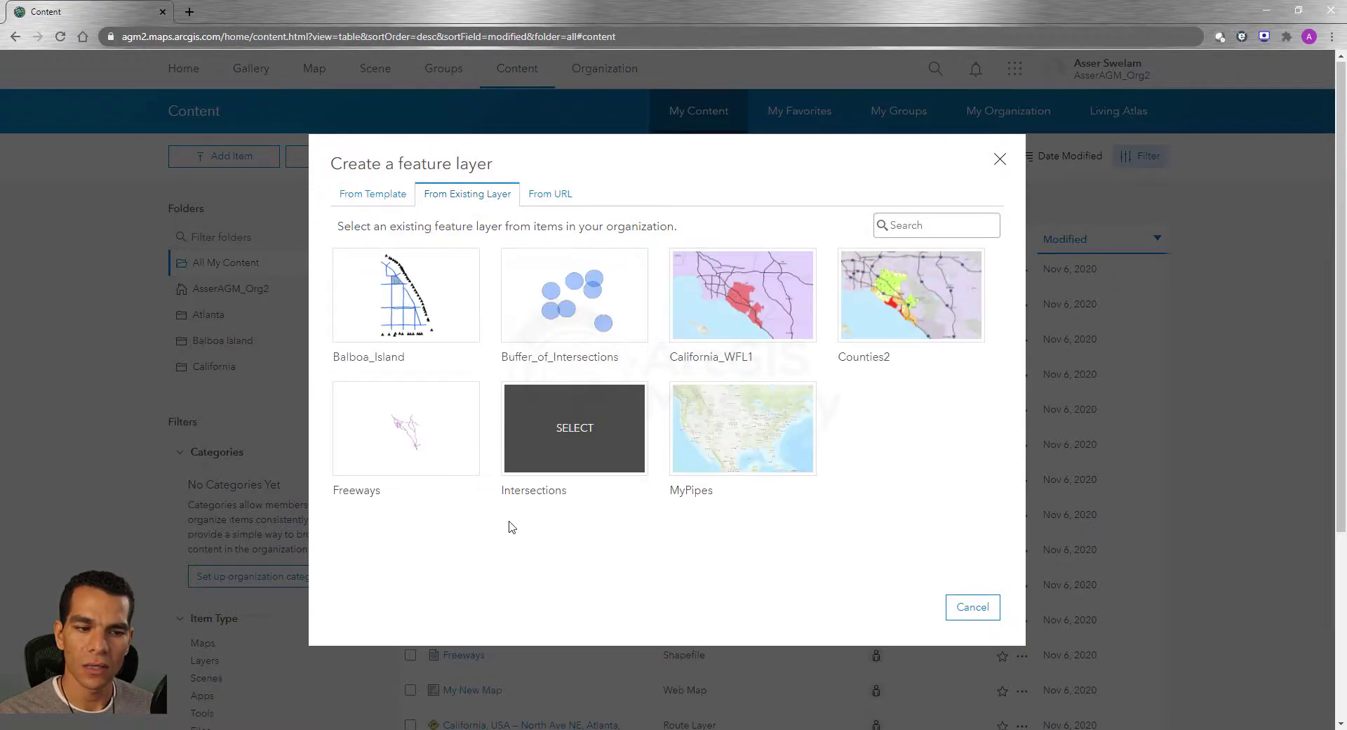
click(572, 324)
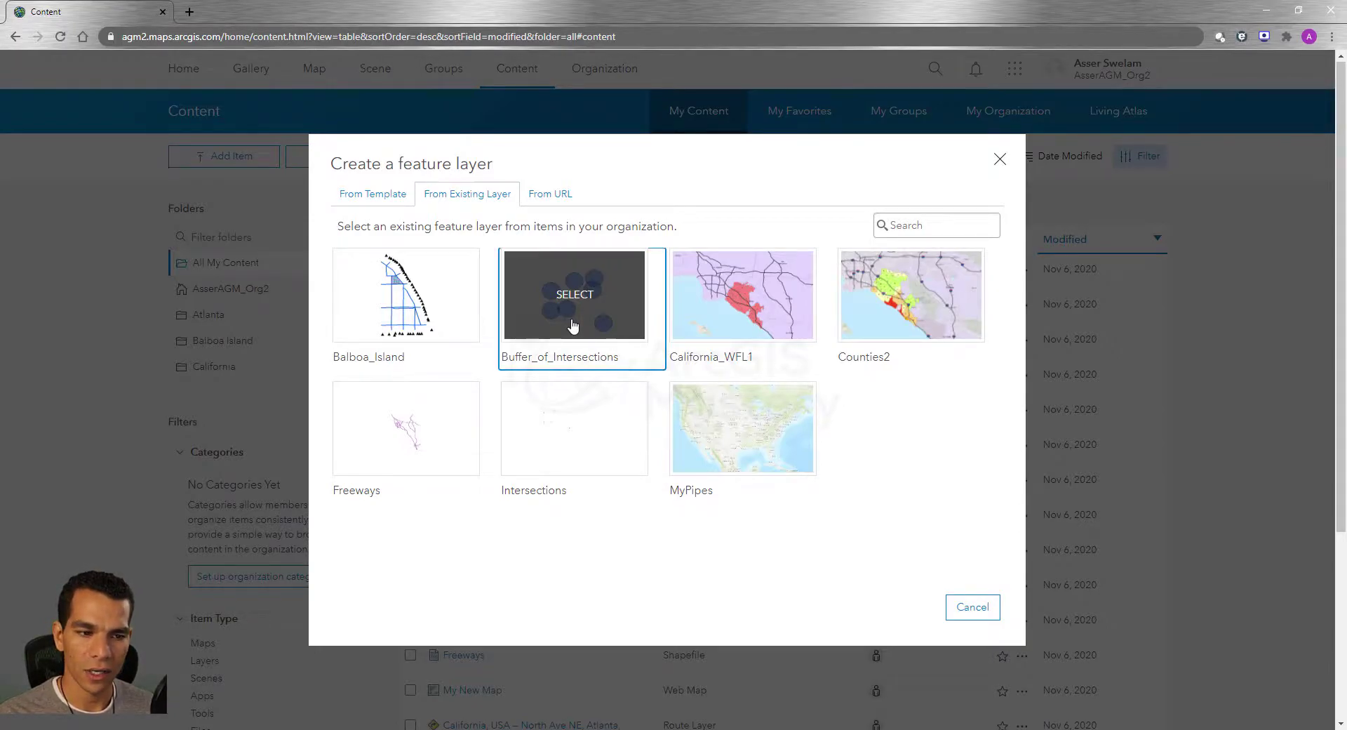
click(905, 568)
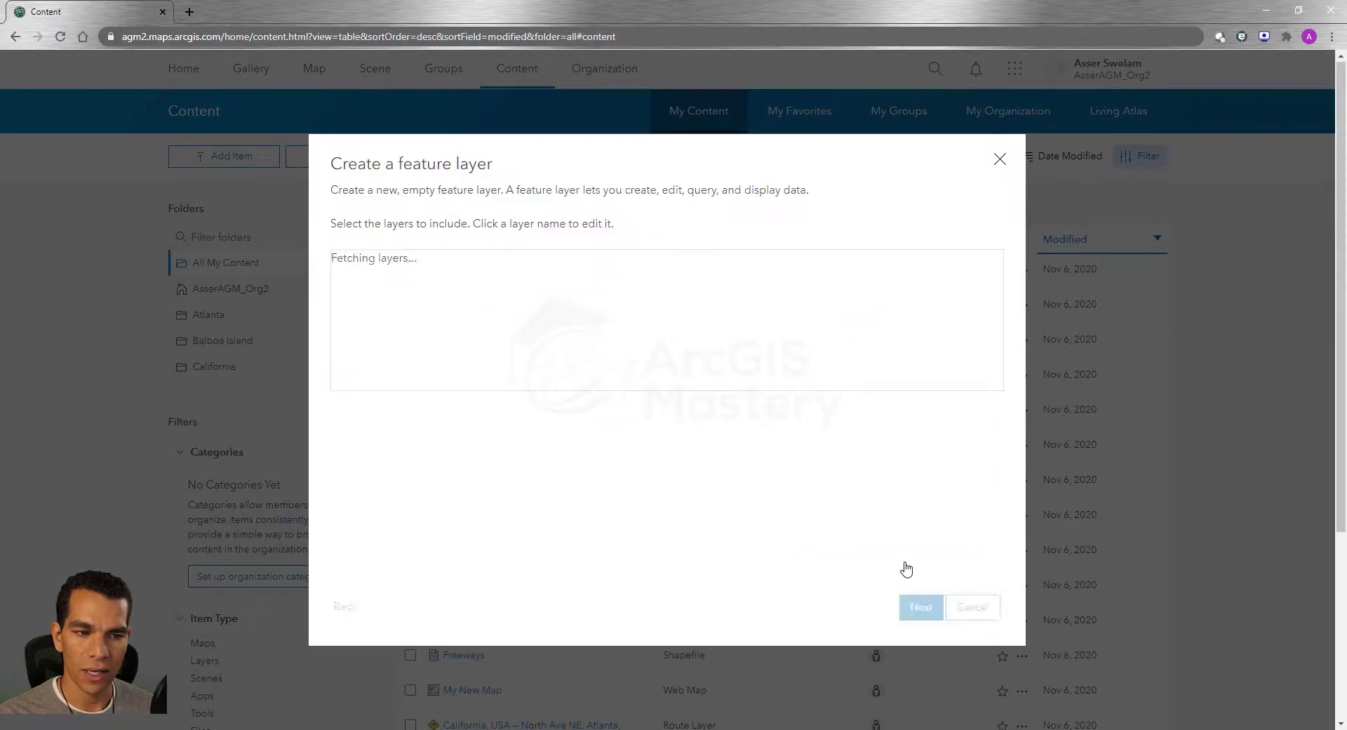
click(920, 610)
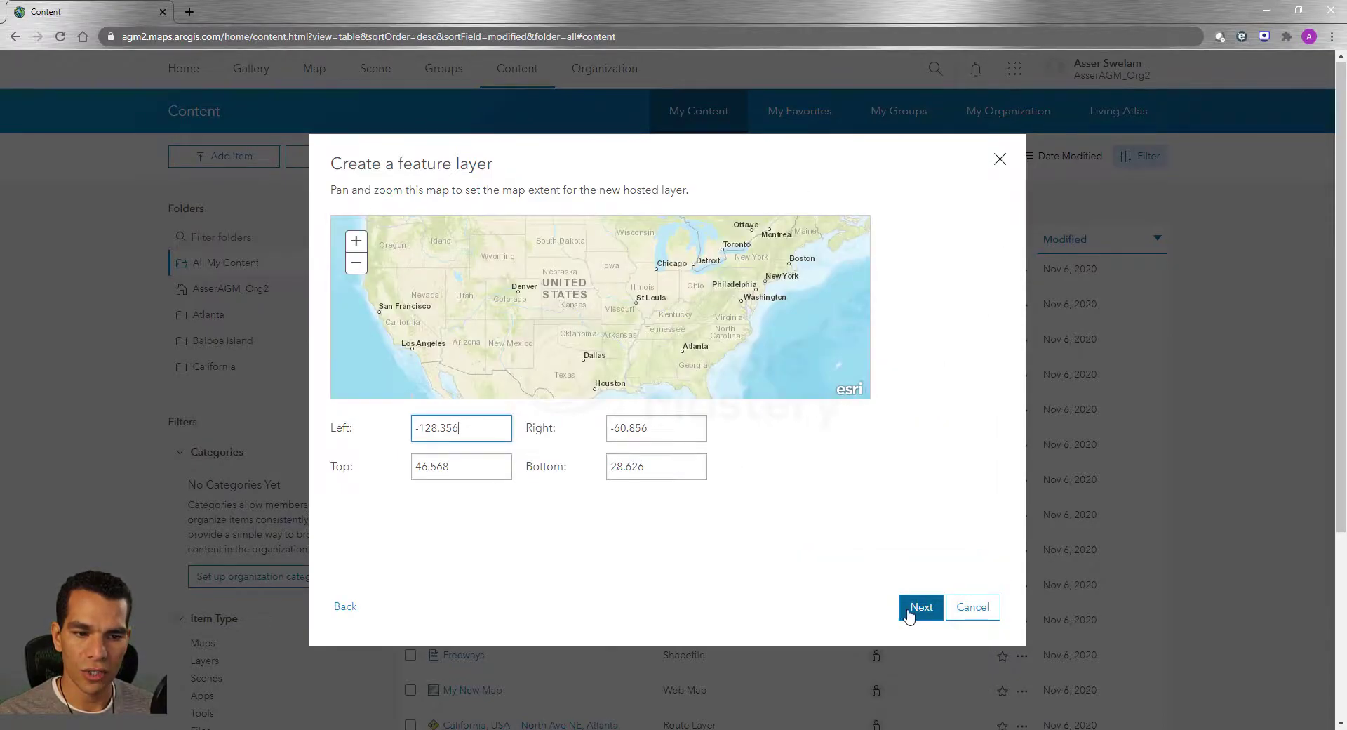
click(912, 615)
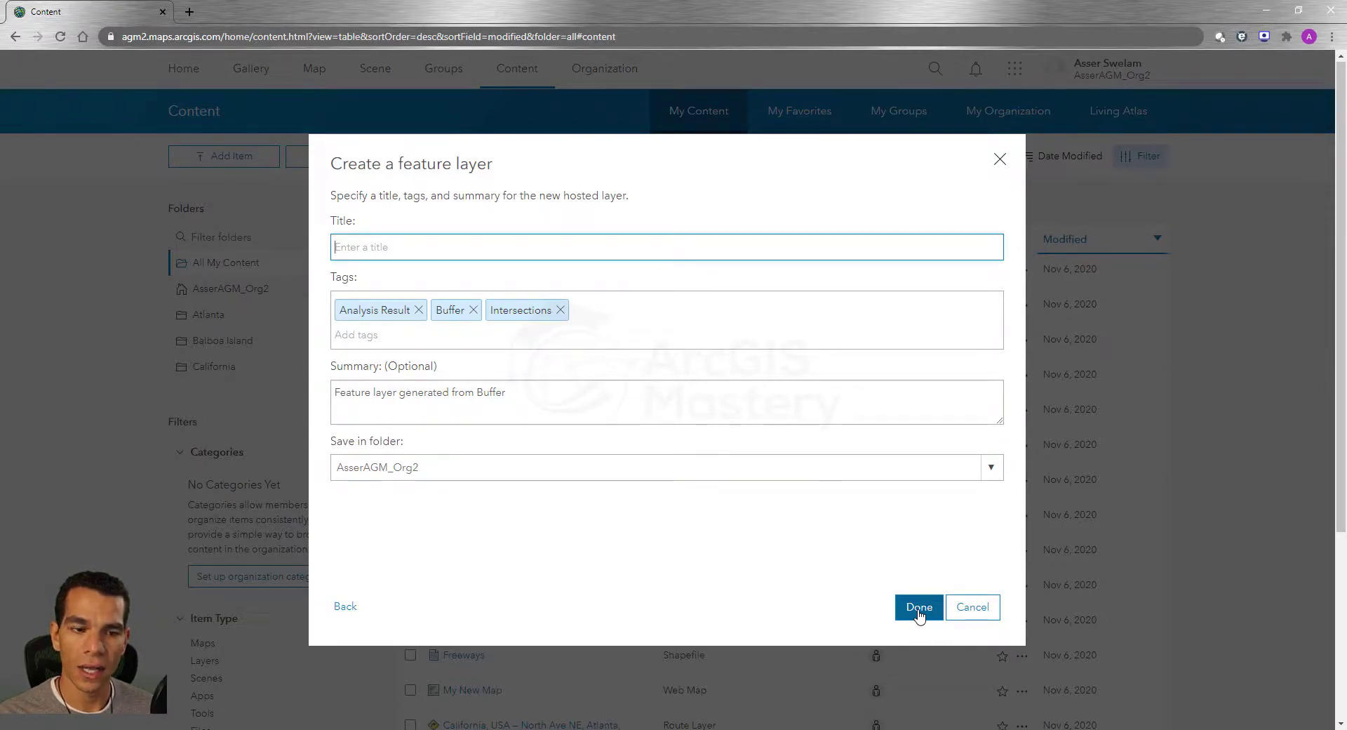
click(963, 612)
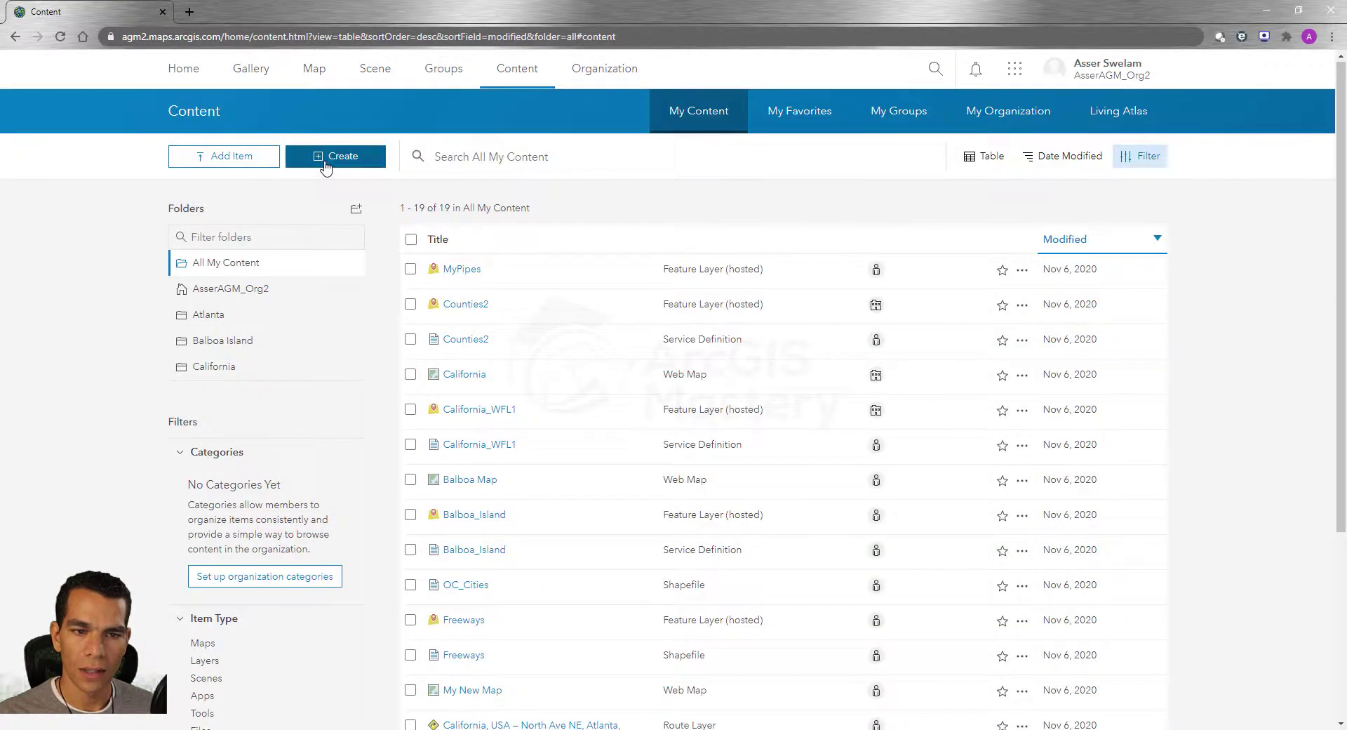
Step: Start a new feature layer using the From URL option
click(325, 166)
click(353, 249)
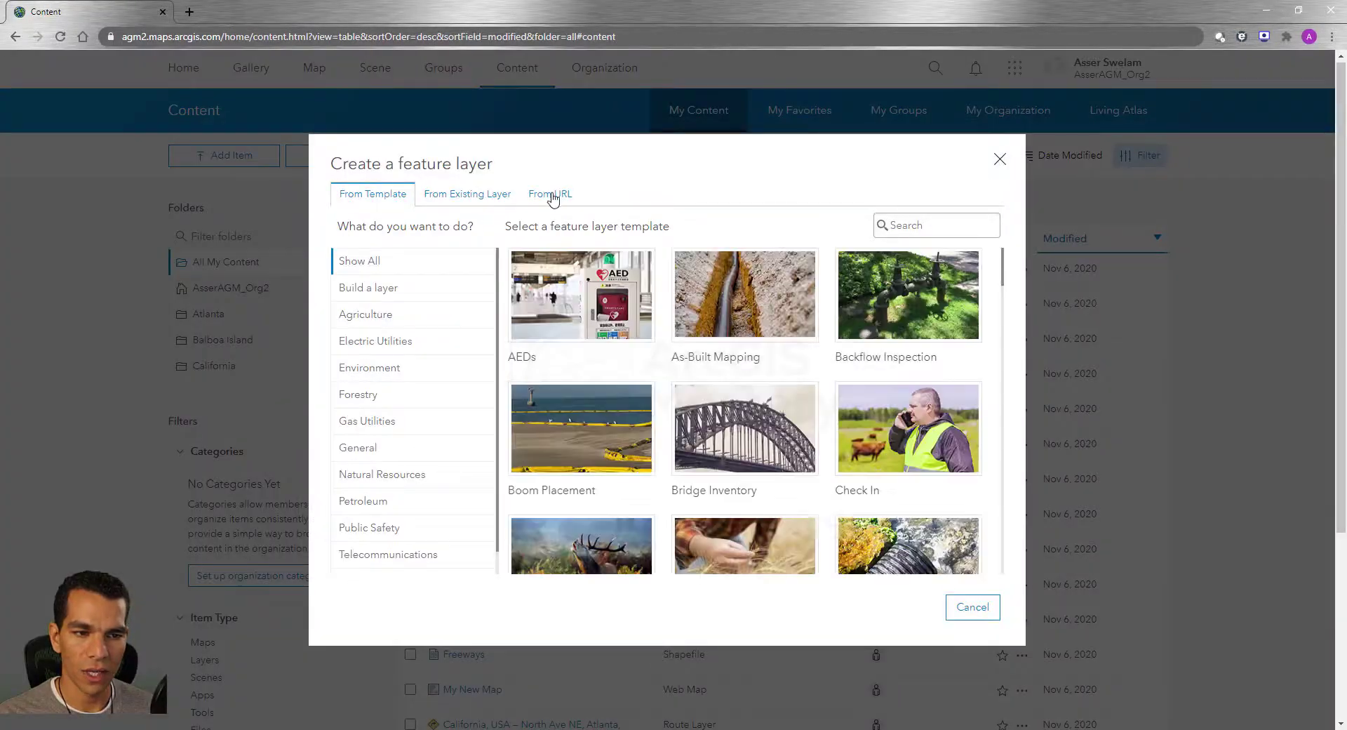
click(553, 197)
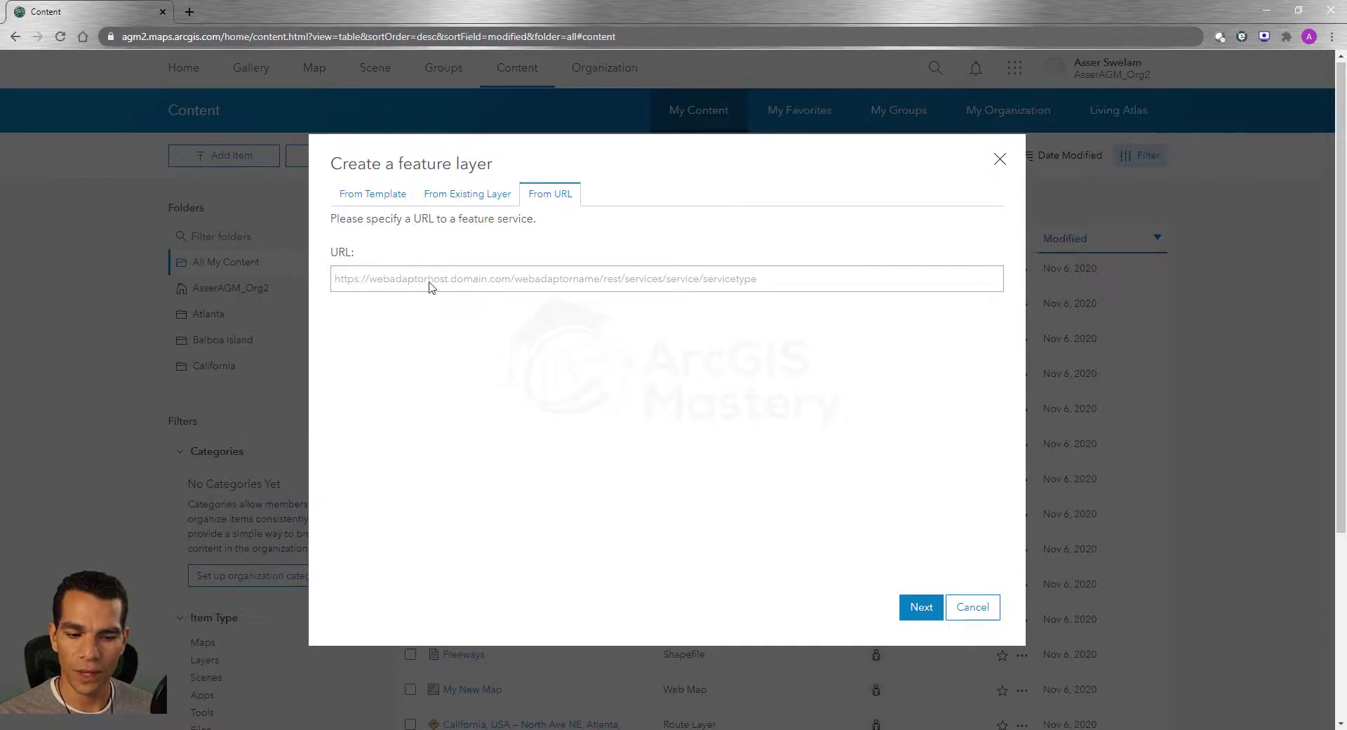
Step: Select the Auto_Theft FeatureServer URL in Web Layers URLS.txt and return to the browser
key(alt+Tab)
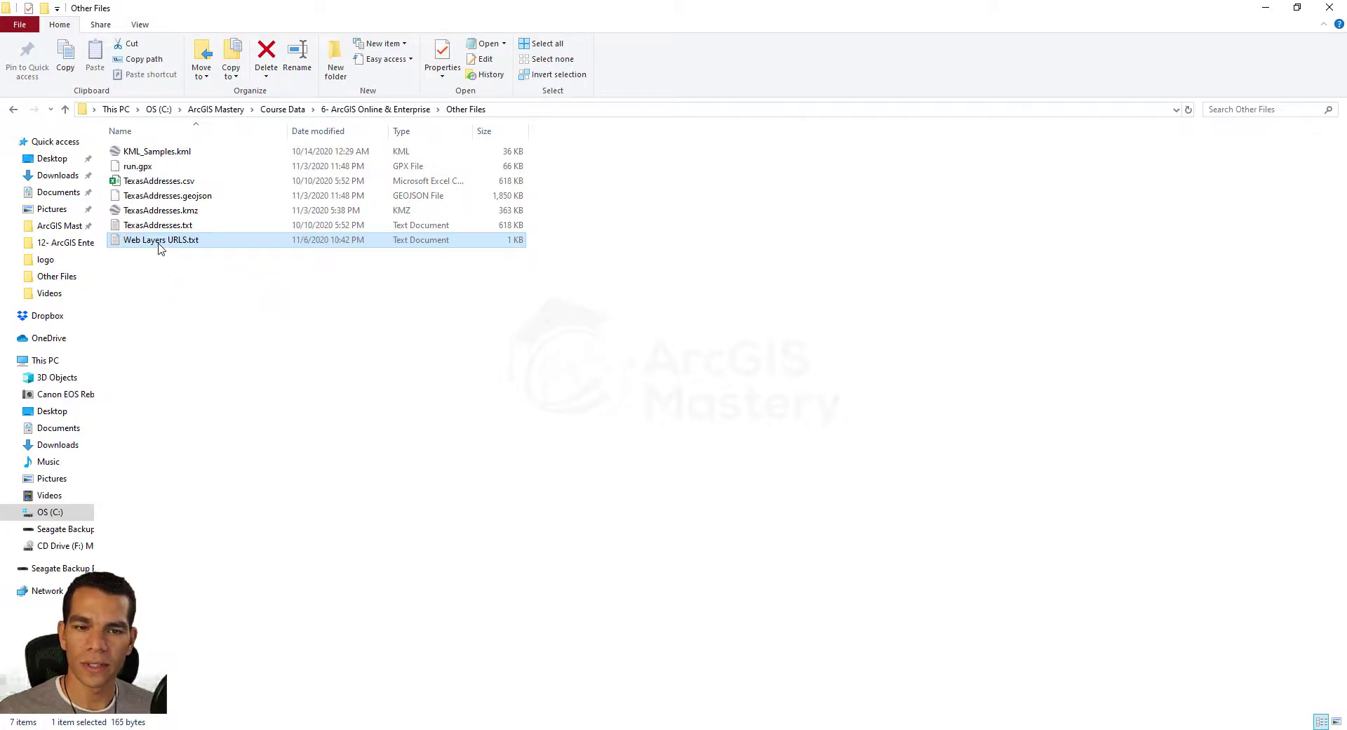
double_click(160, 242)
drag(658, 246, 154, 251)
key(ctrl+c)
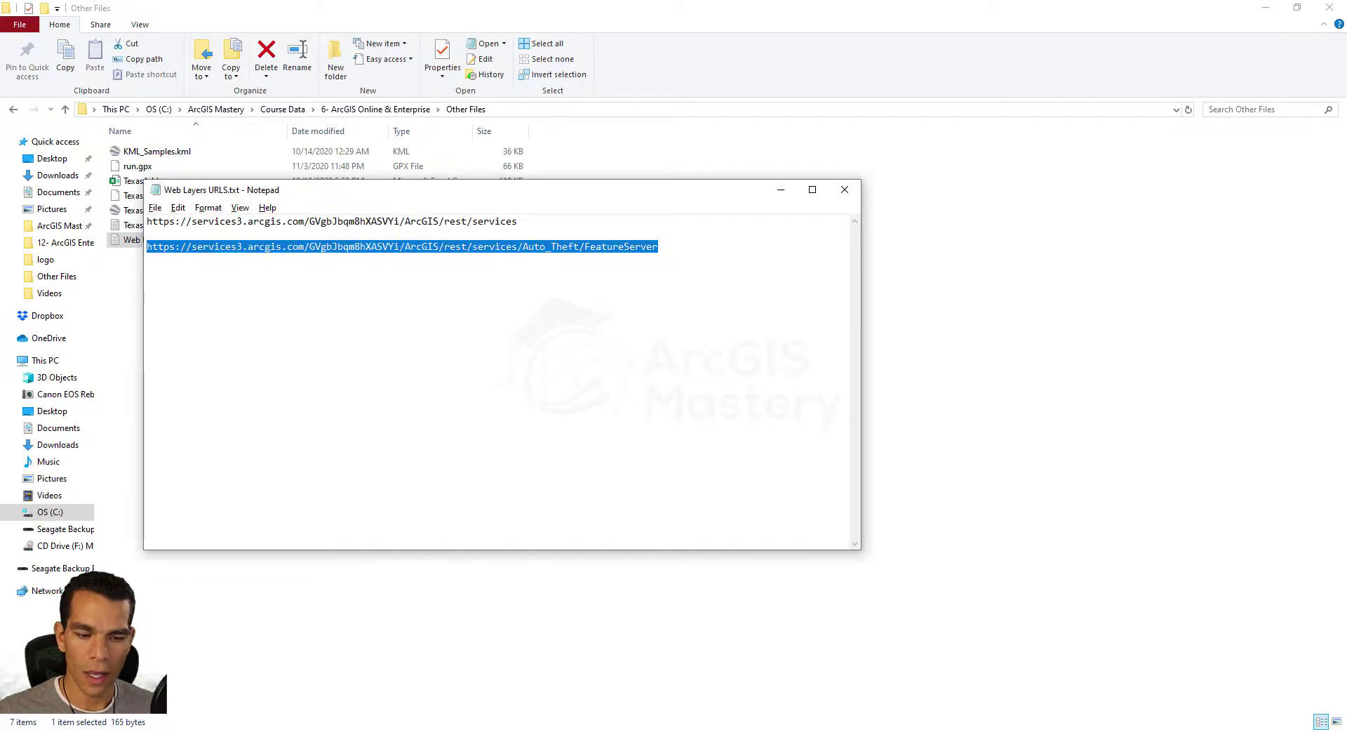
click(342, 705)
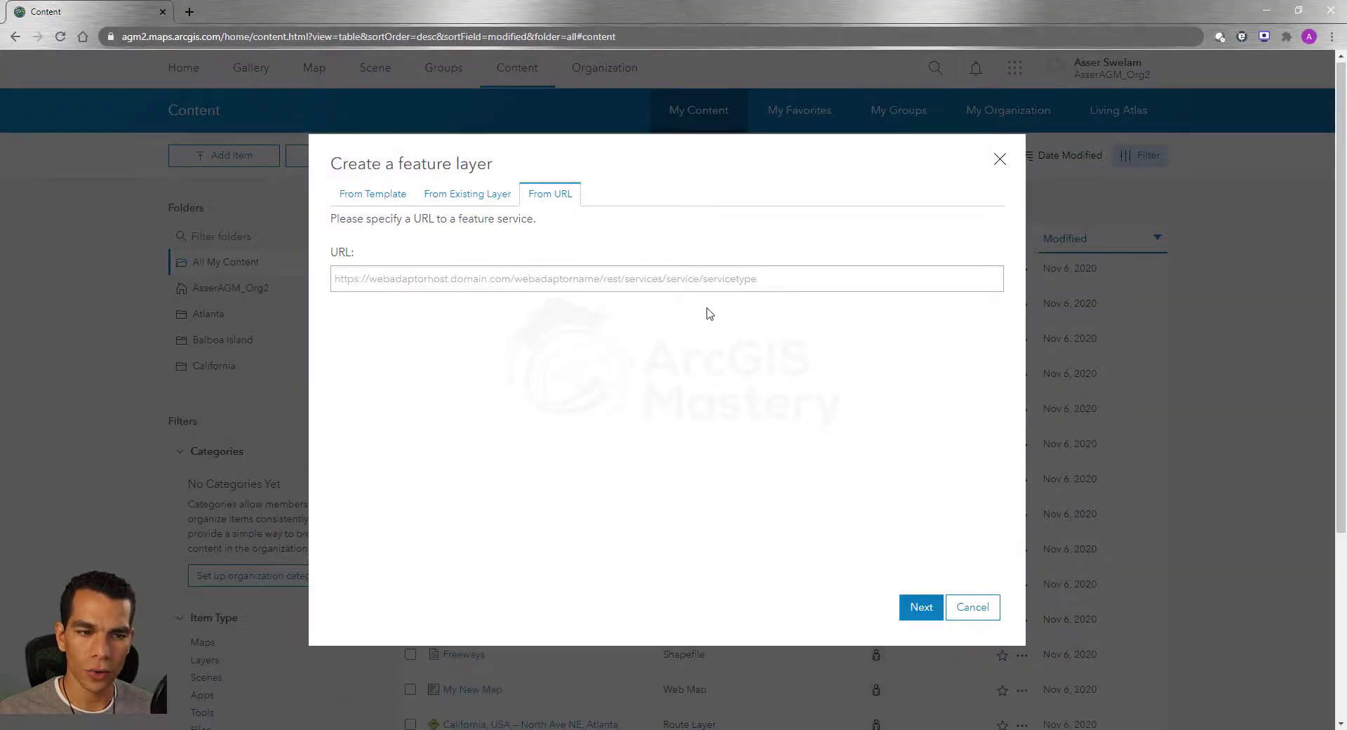
Step: Paste the Auto_Theft FeatureServer URL, keeping the Auto_Theft layer and default map extent
click(664, 278)
key(ctrl+v)
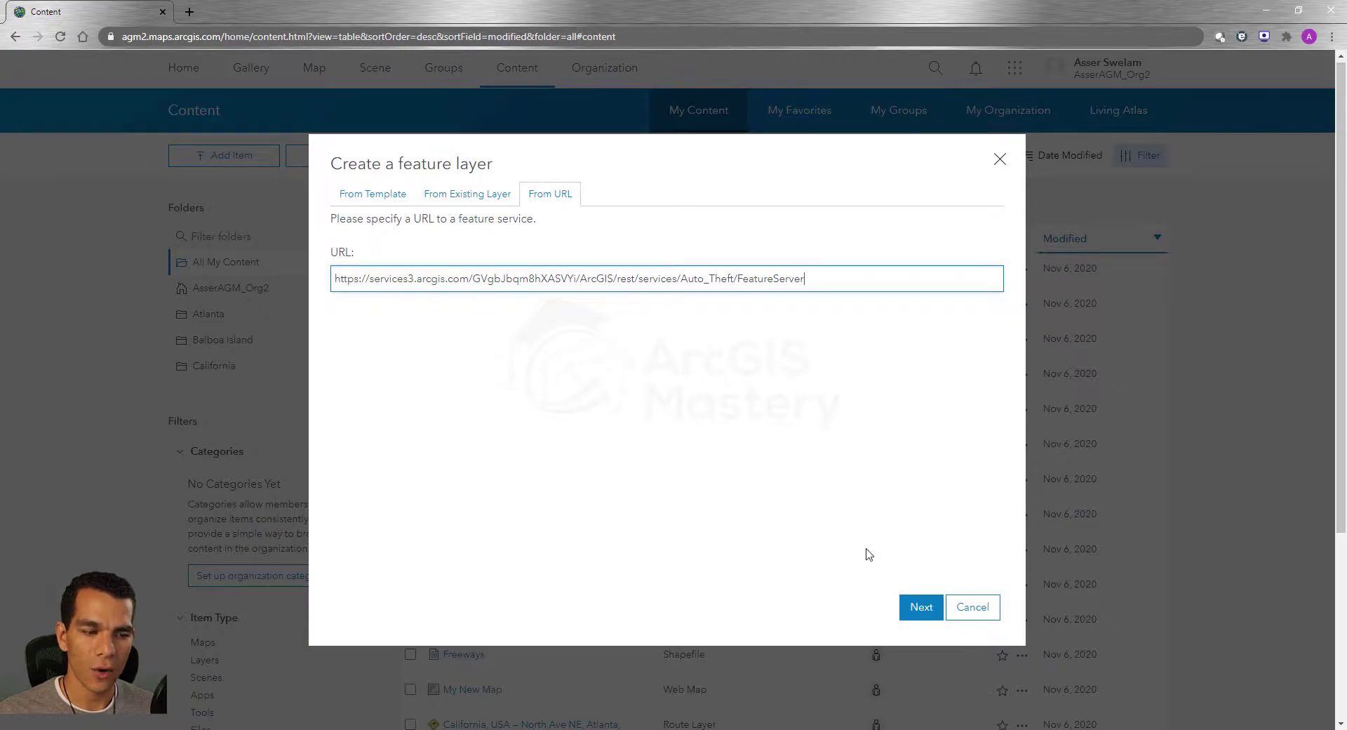
click(921, 607)
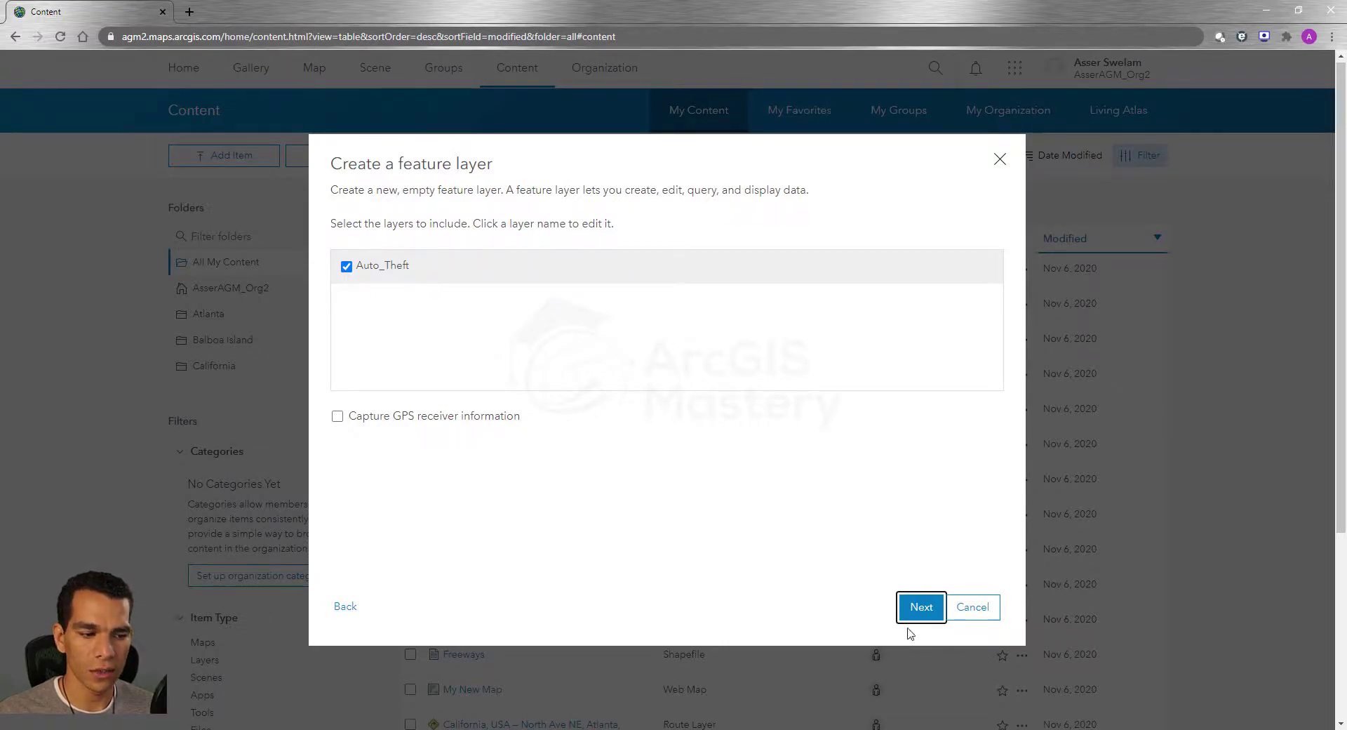
click(921, 608)
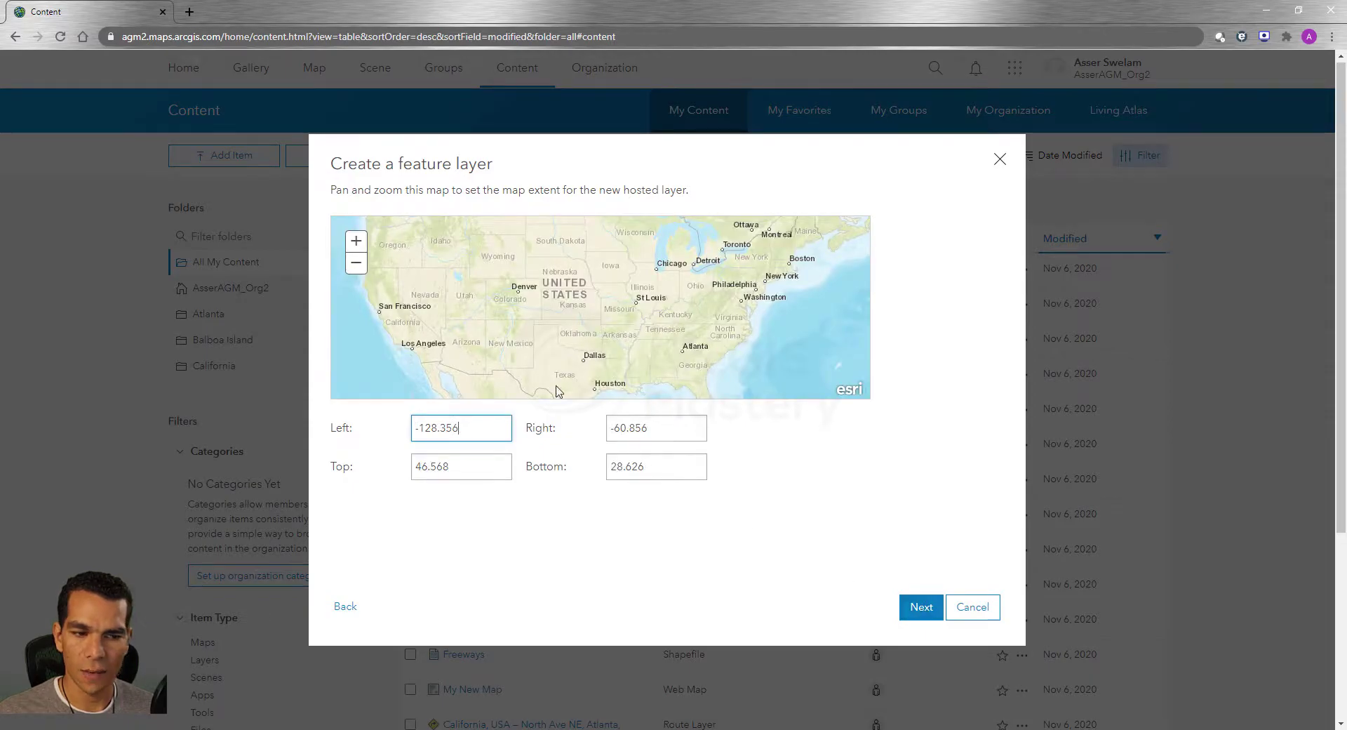
click(916, 608)
Step: Enter Auto_Theft as title, tag and summary, and finish creating the layer
text(Auto_)
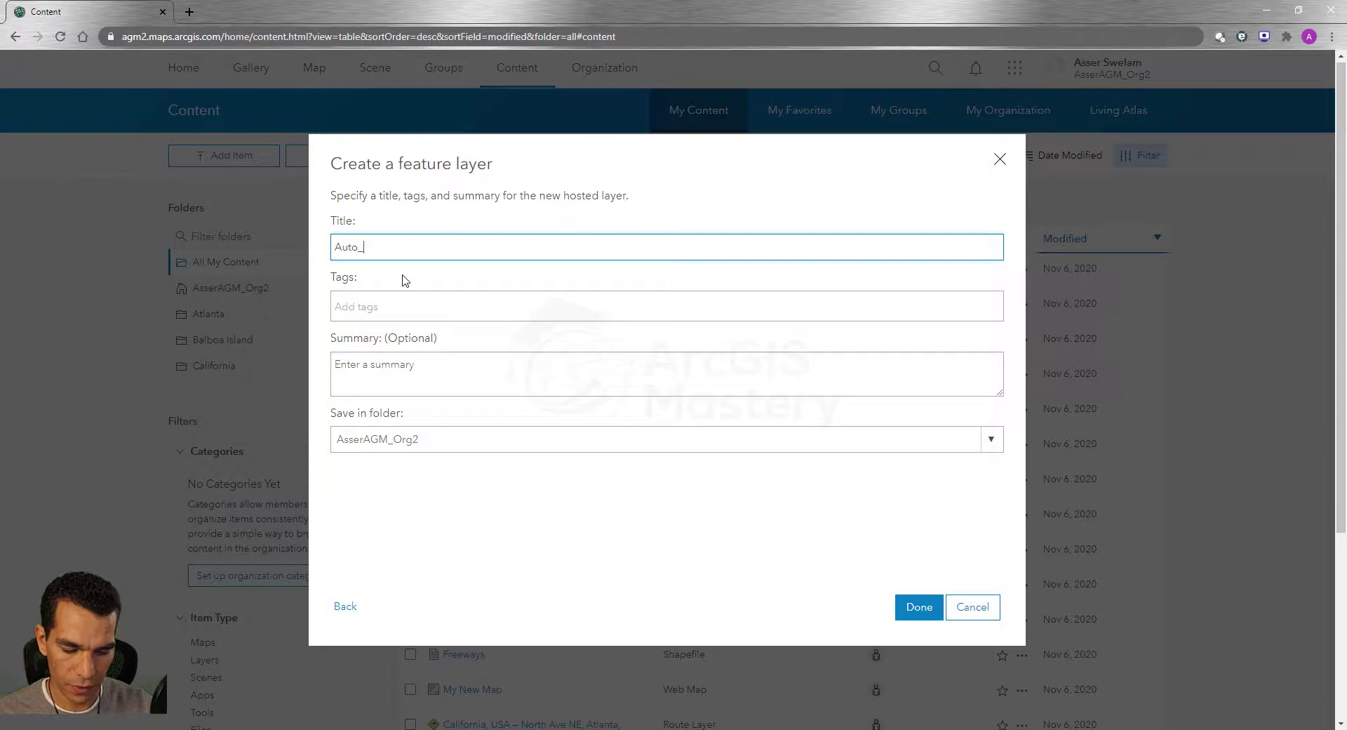
text(Theft)
key(ctrl+a)
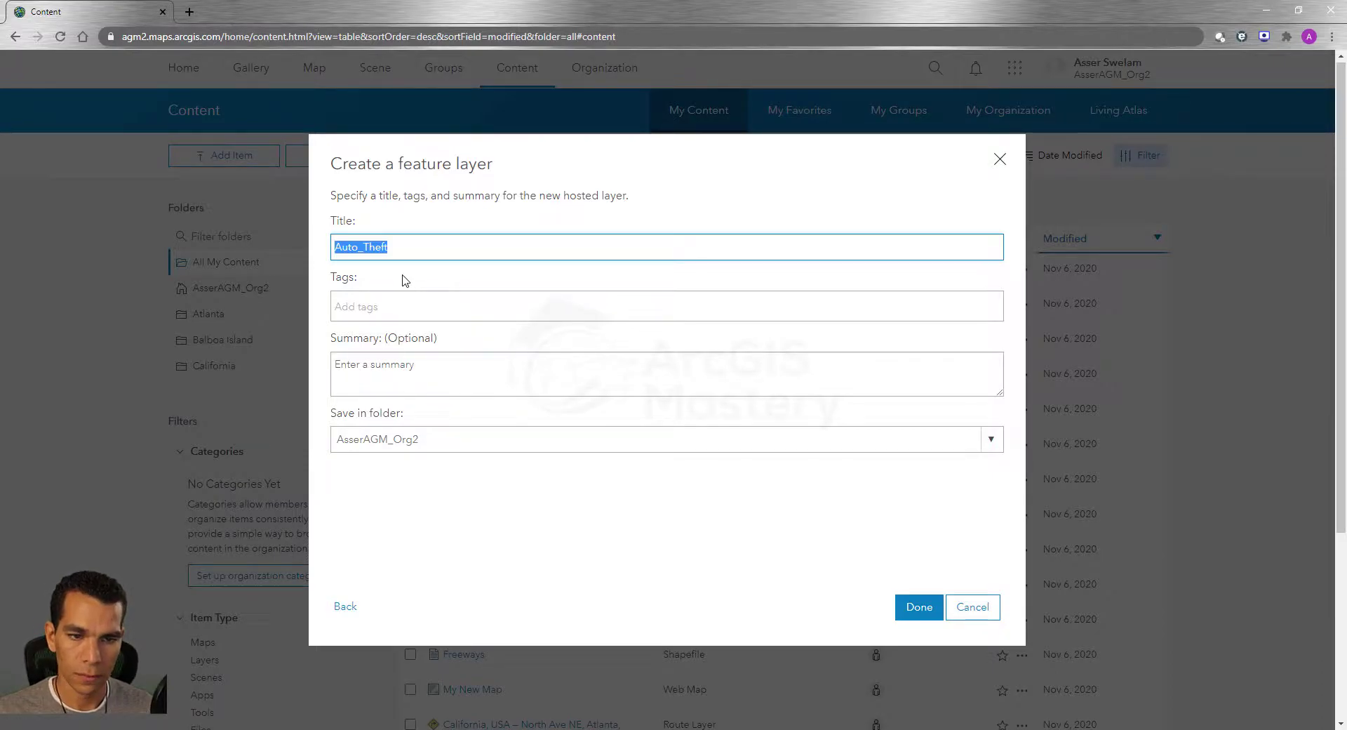
key(ctrl+c)
click(421, 304)
key(ctrl+v)
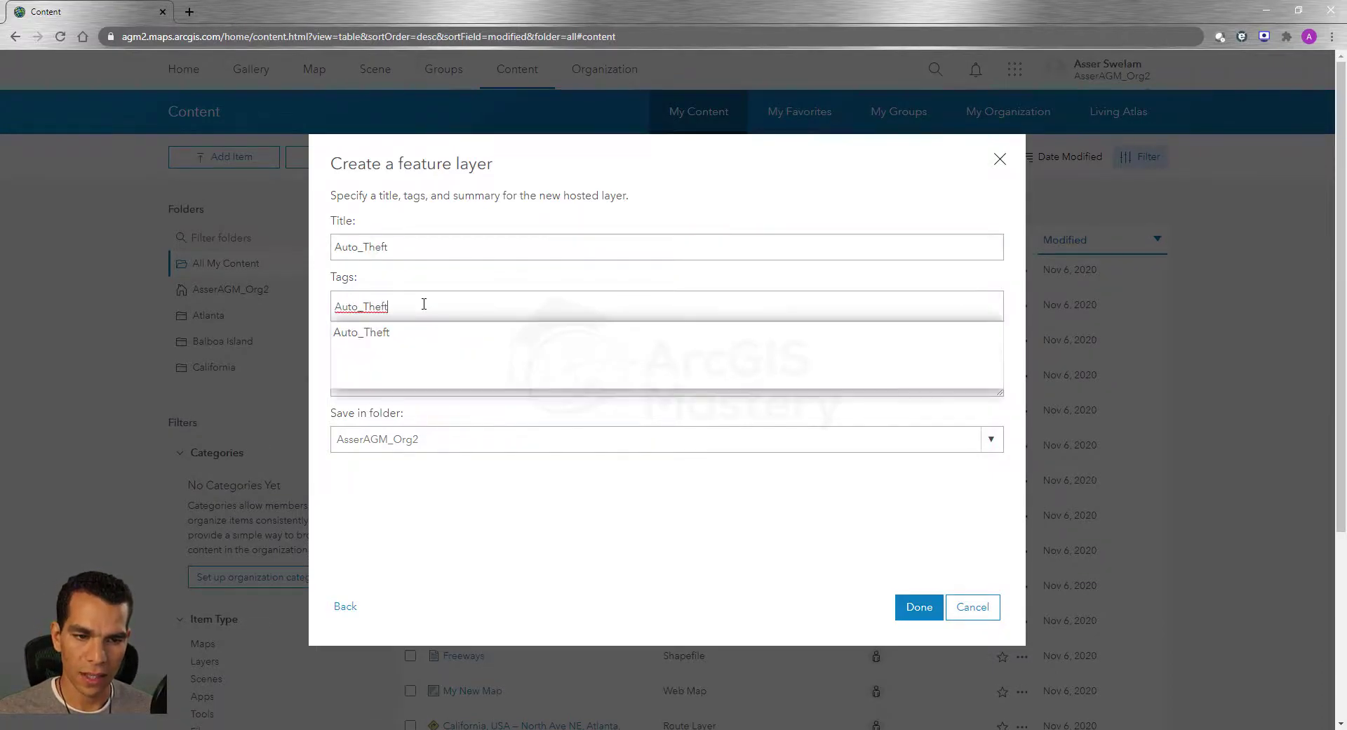
key(Return)
click(430, 391)
key(ctrl+v)
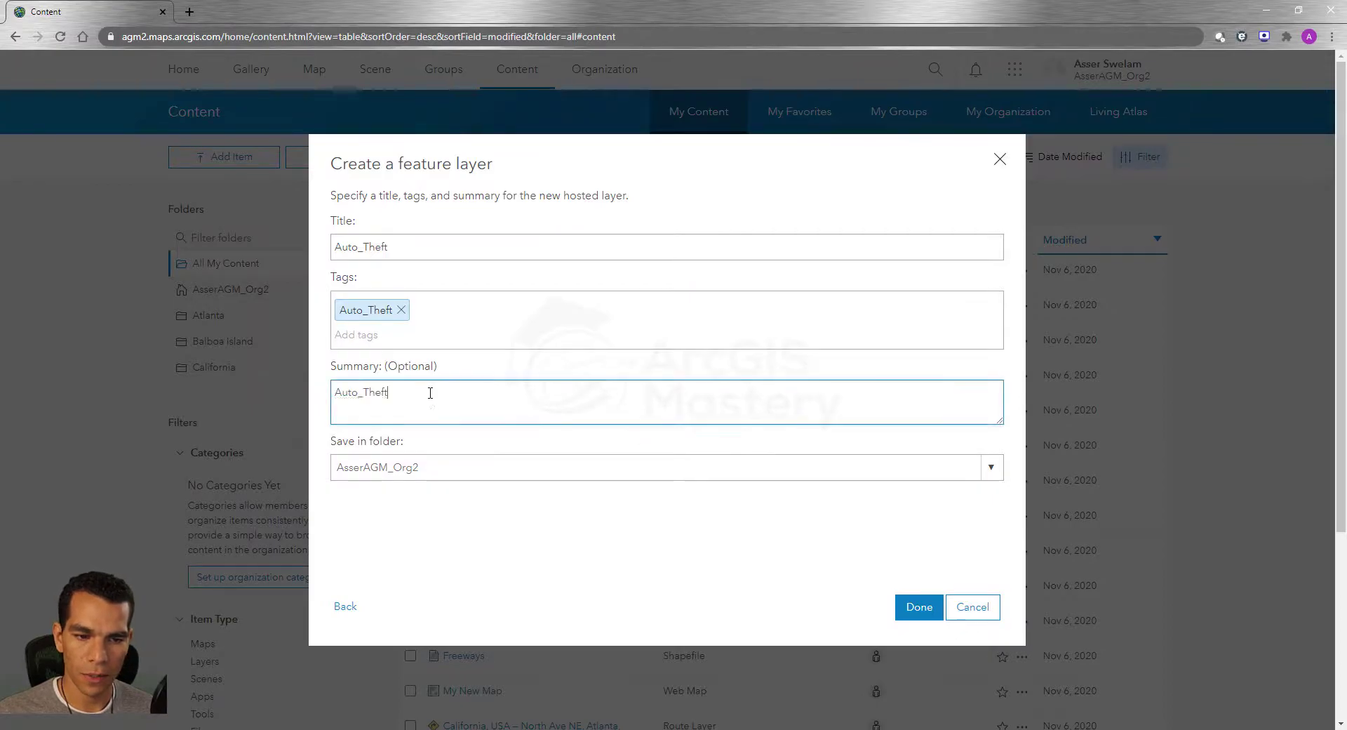
click(916, 608)
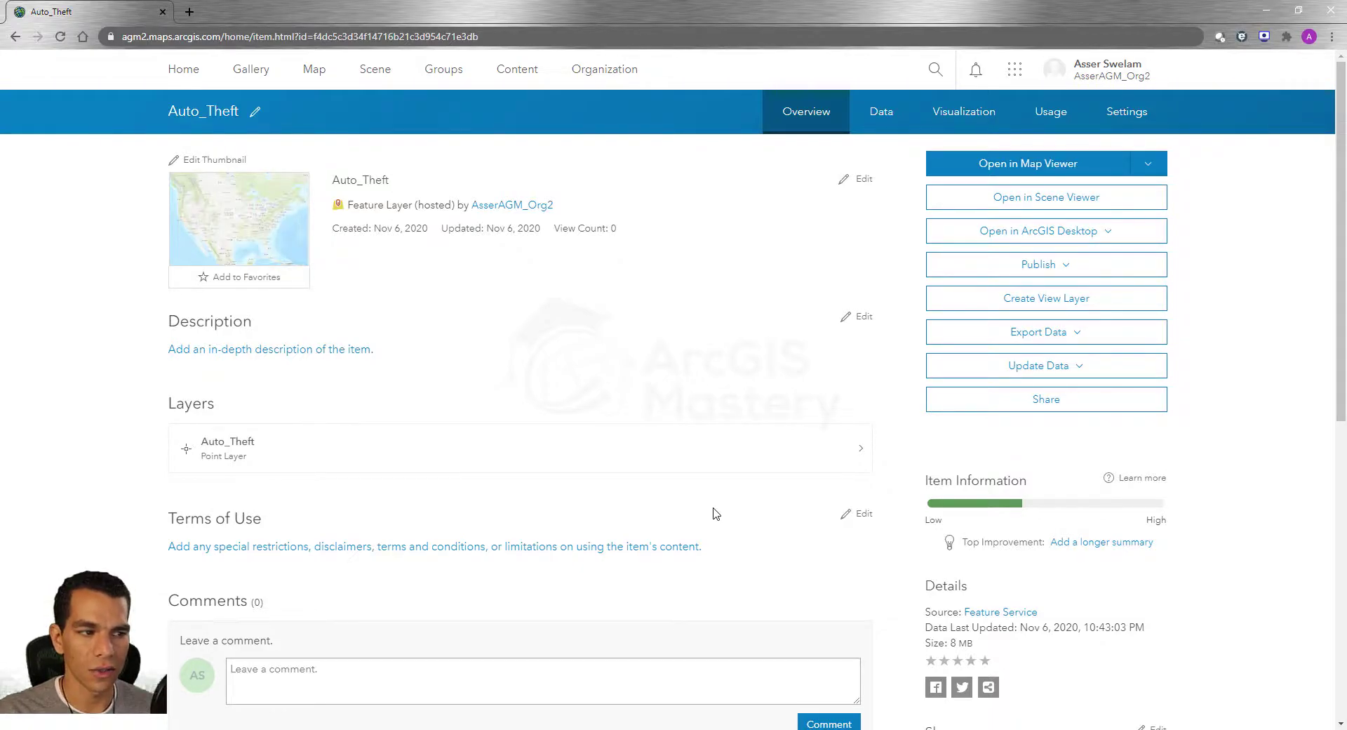
Step: Add Auto_Theft to a new map, zoom to the layer, and open the Add menu
click(1152, 172)
click(1068, 191)
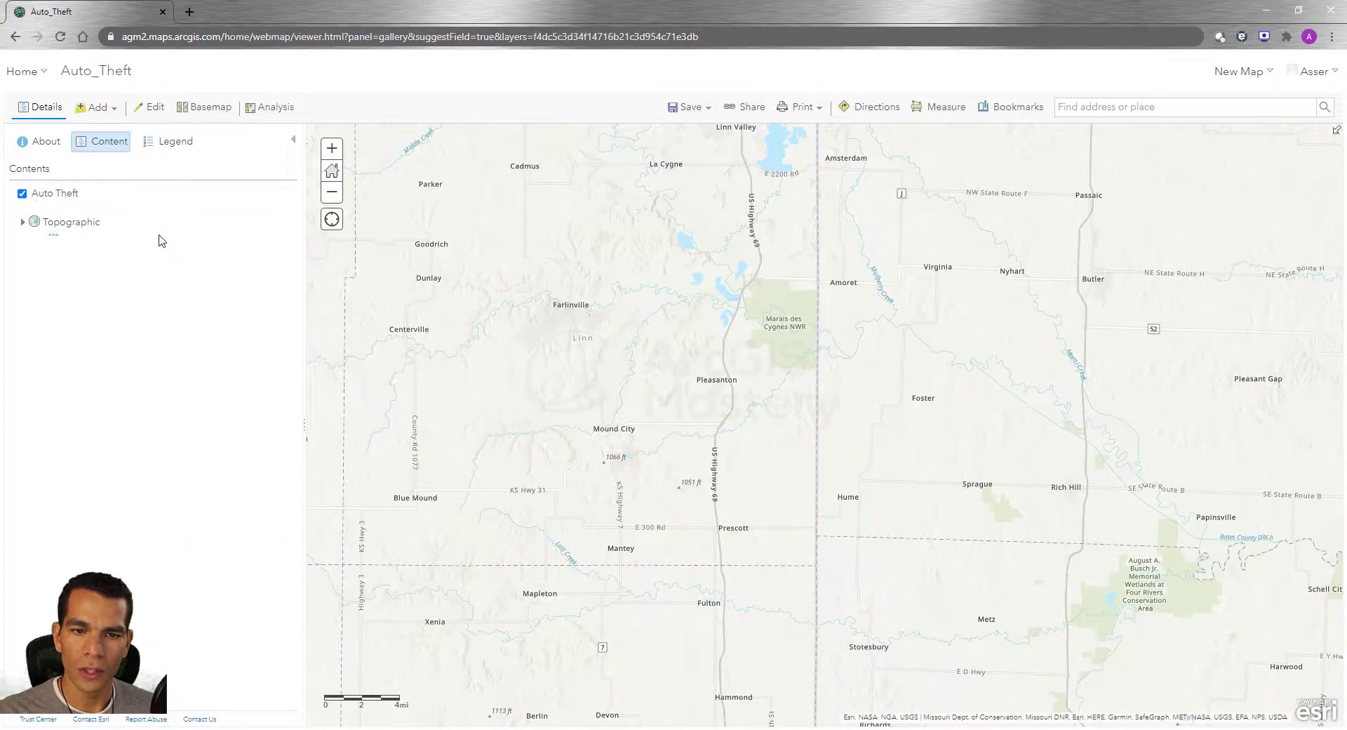
click(150, 207)
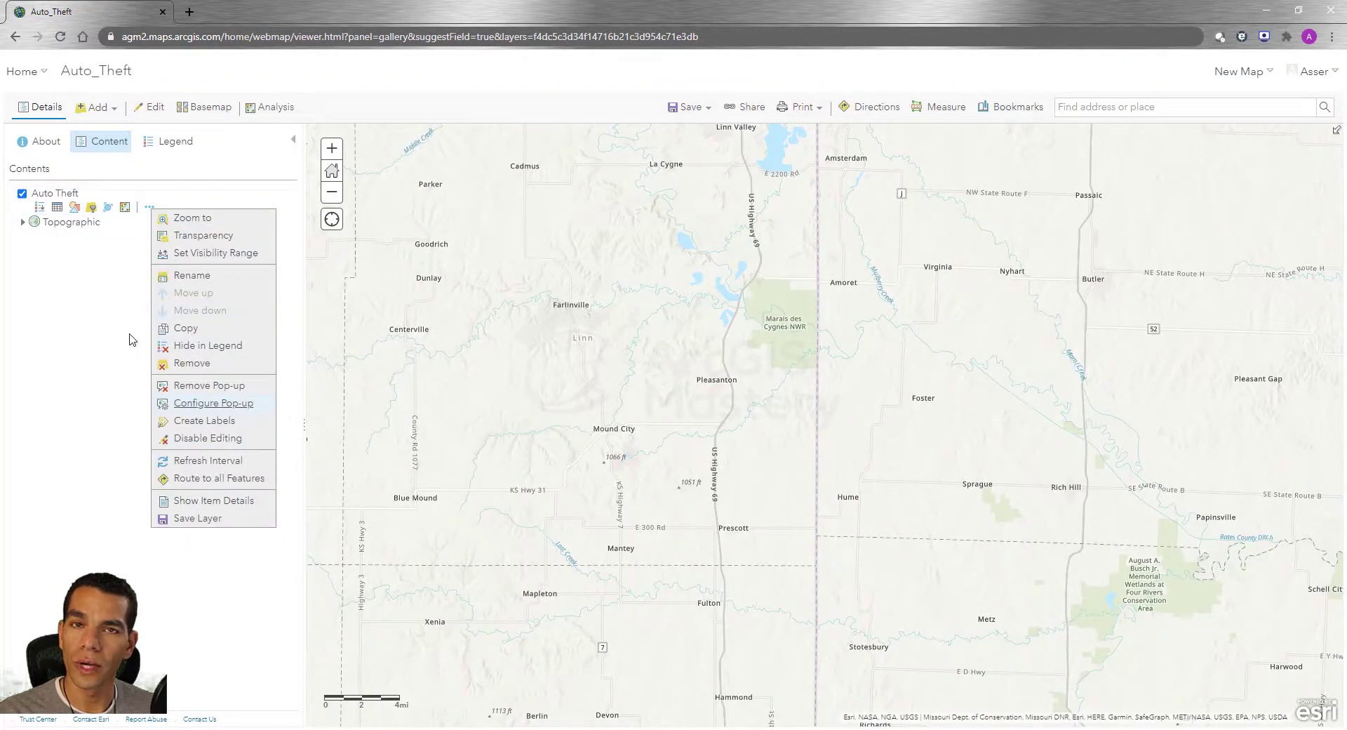
click(130, 339)
click(150, 208)
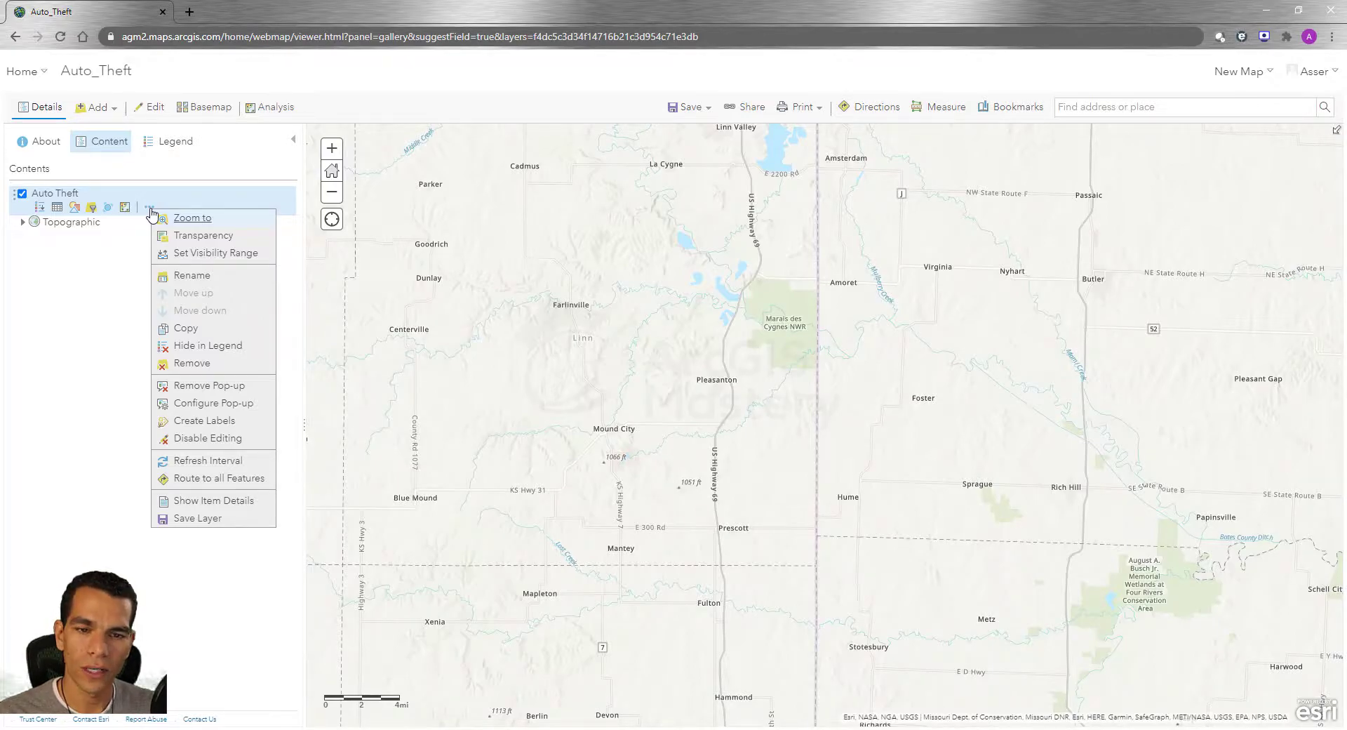
click(160, 218)
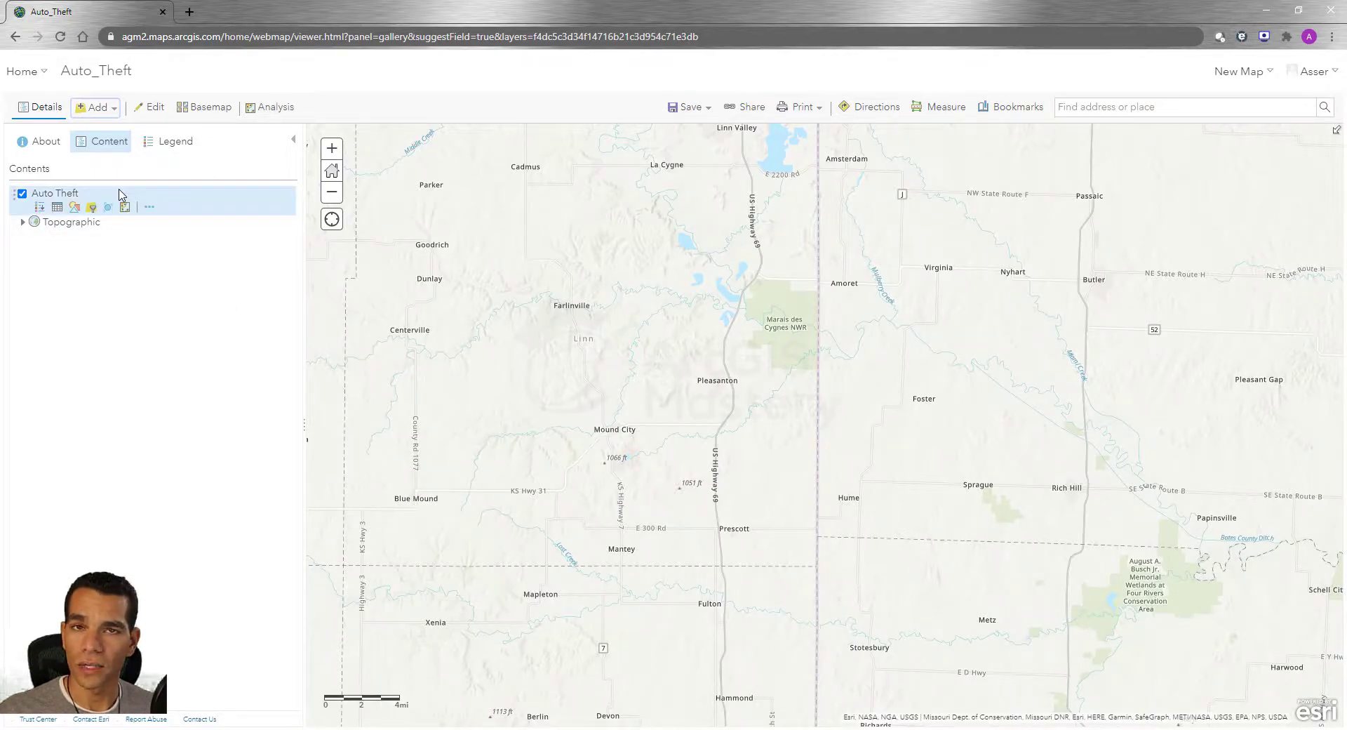
click(99, 111)
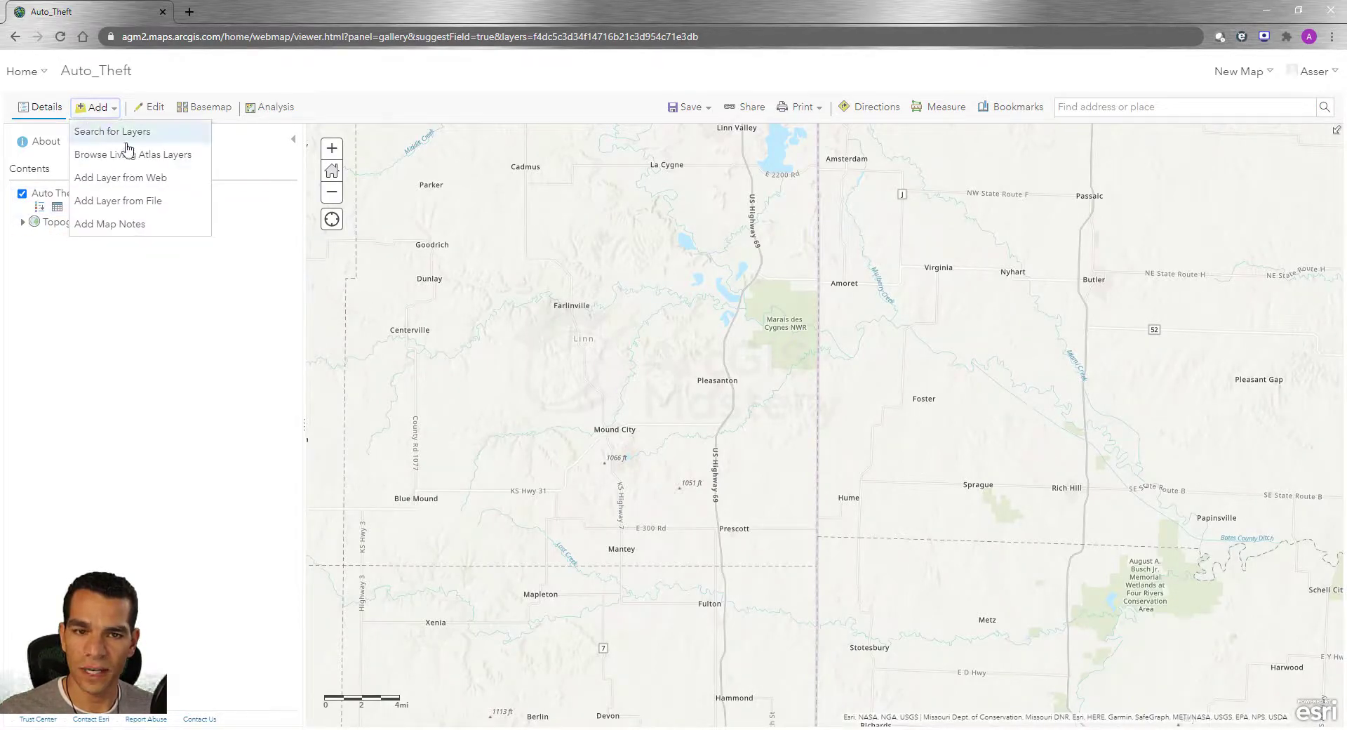
Step: Add a web layer from the Auto_Theft FeatureServer URL with /0 appended
click(148, 181)
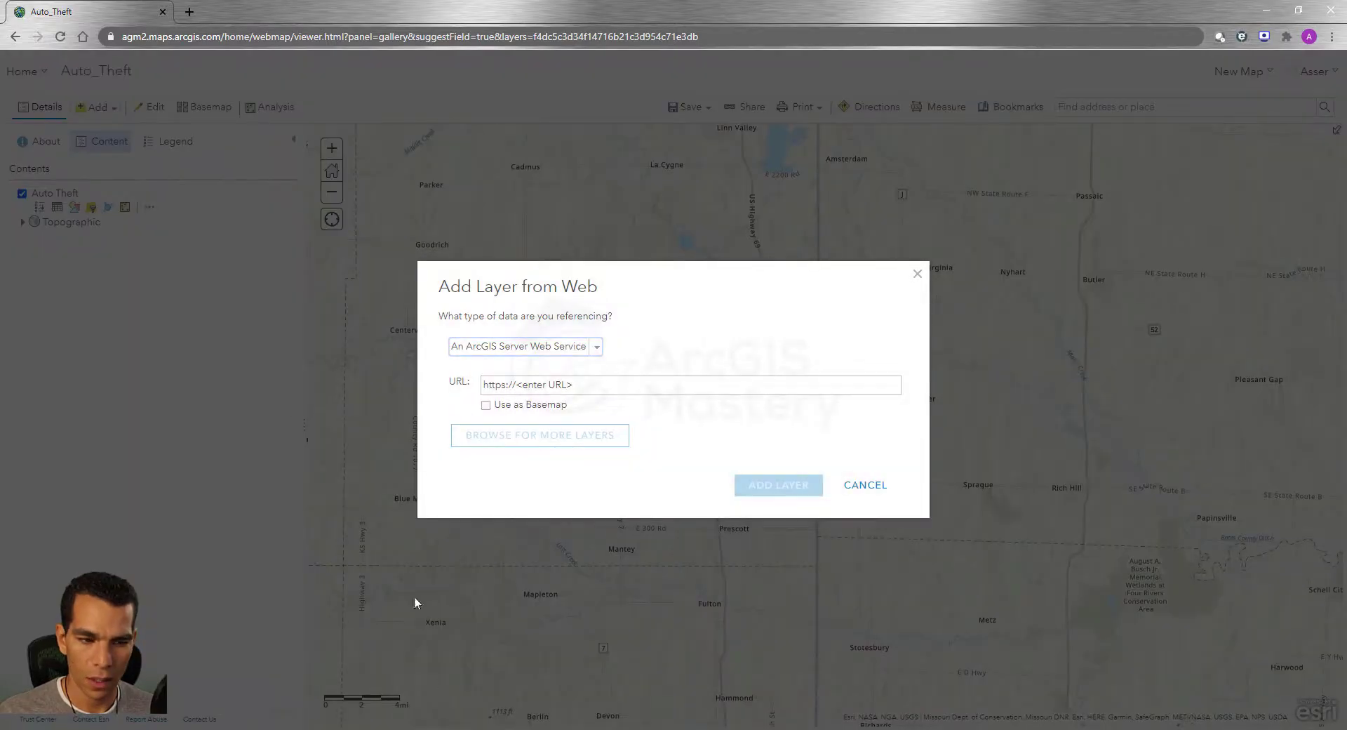
key(alt+Tab)
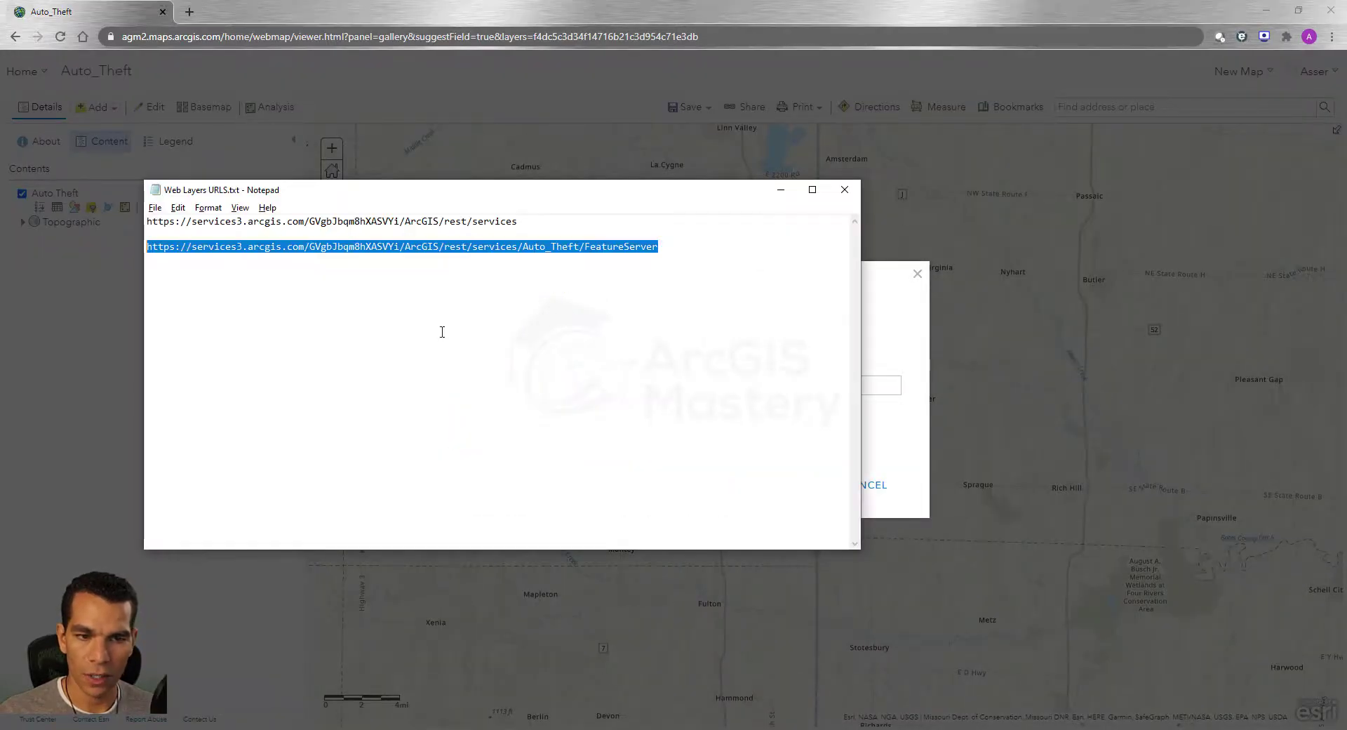
click(896, 439)
click(772, 388)
key(ctrl+v)
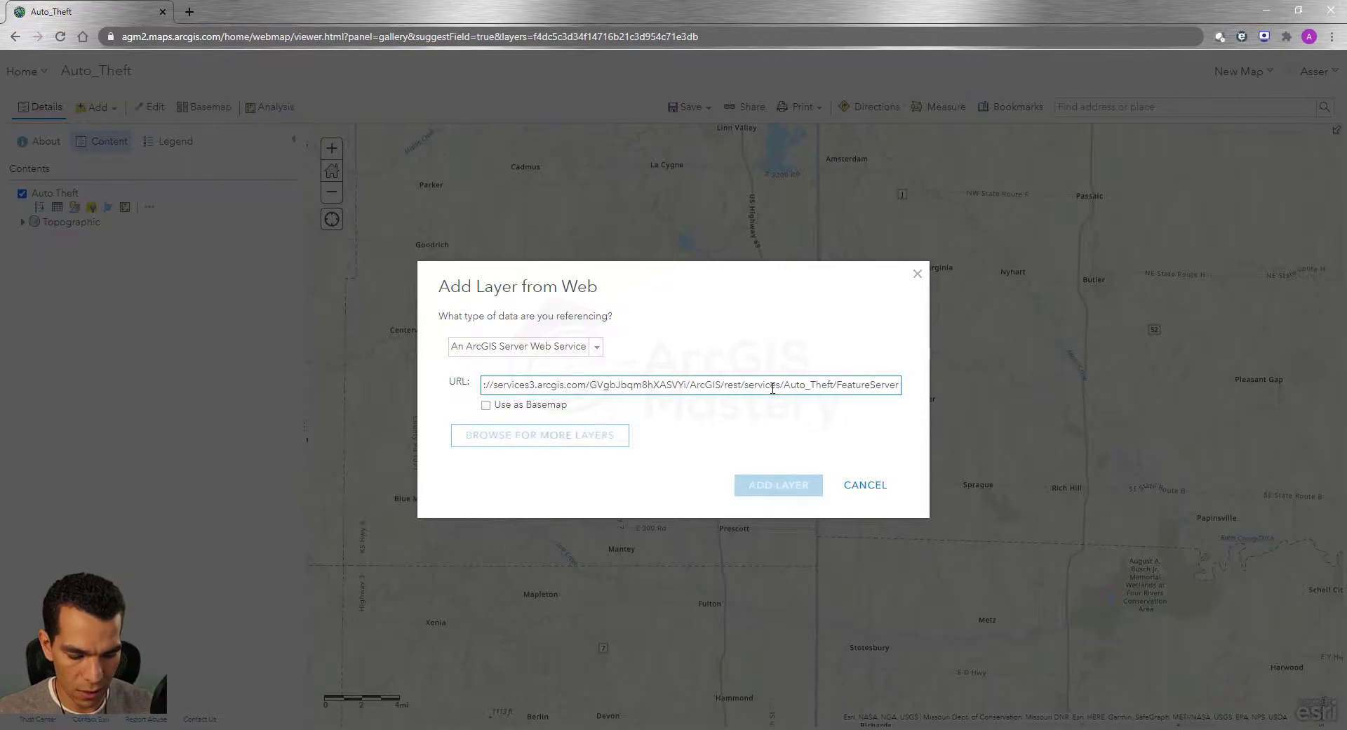
text(/0)
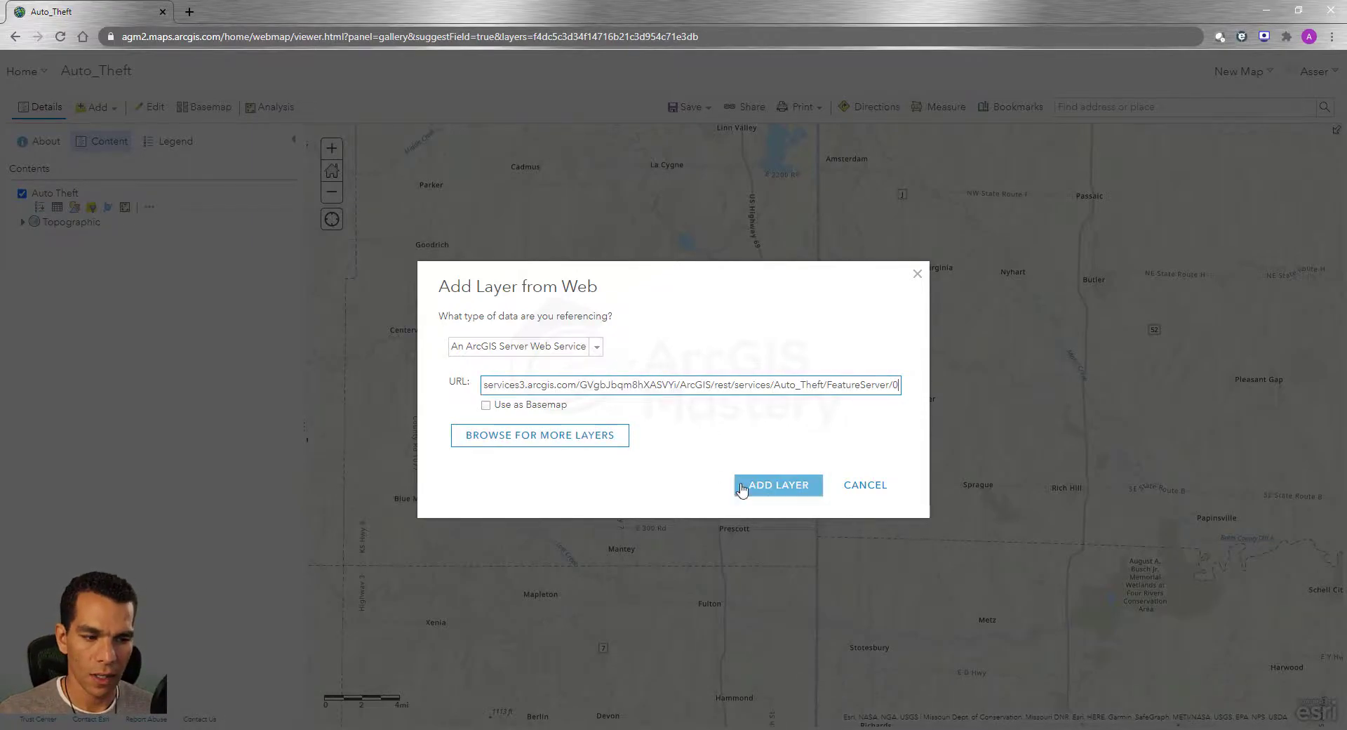
click(740, 485)
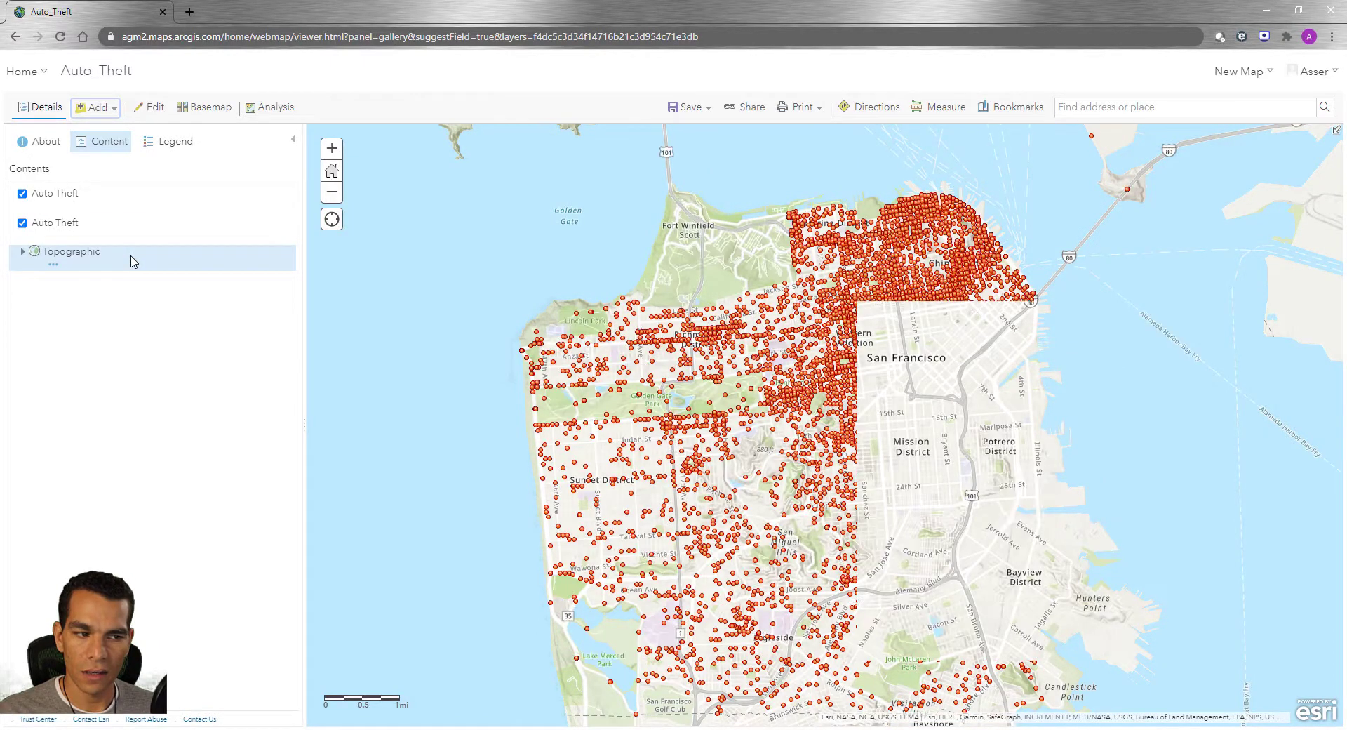
Step: Show the attribute tables of both Auto Theft layers, loading 17500 records
mouse_move(140, 239)
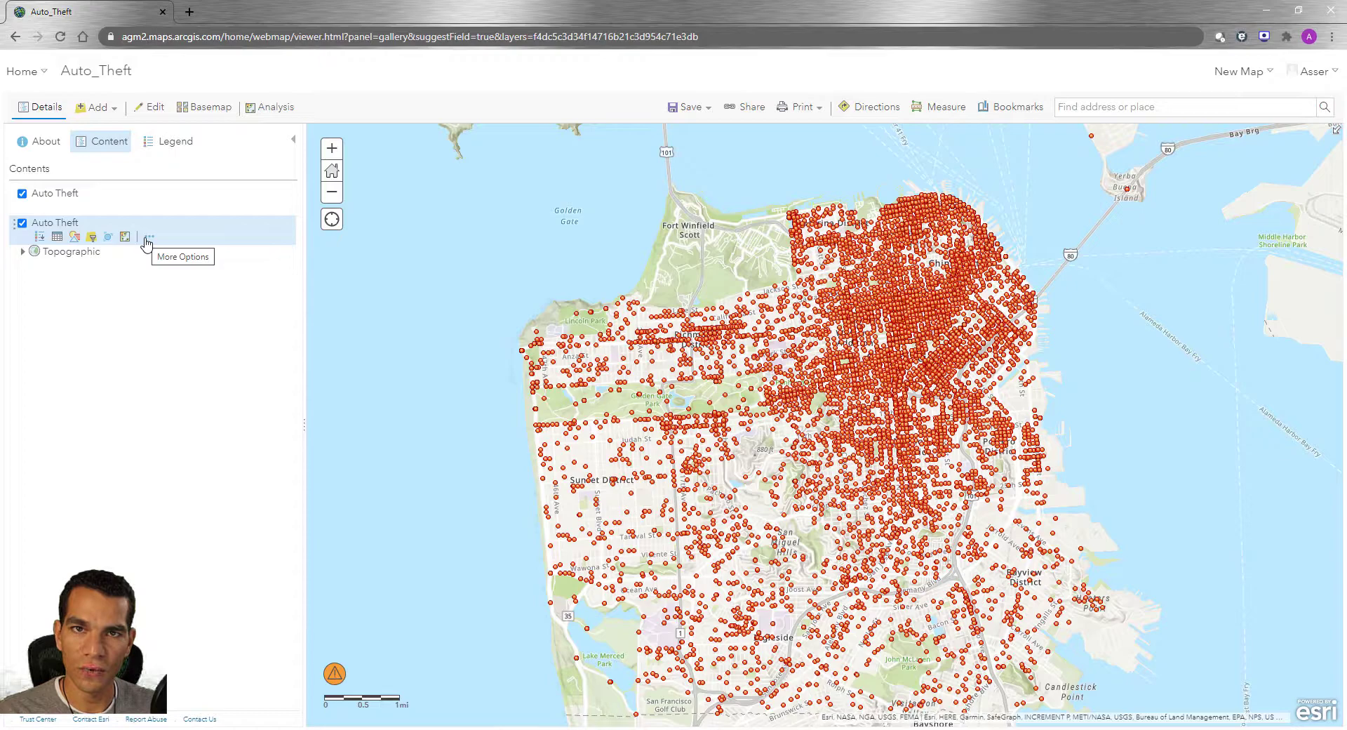
click(57, 237)
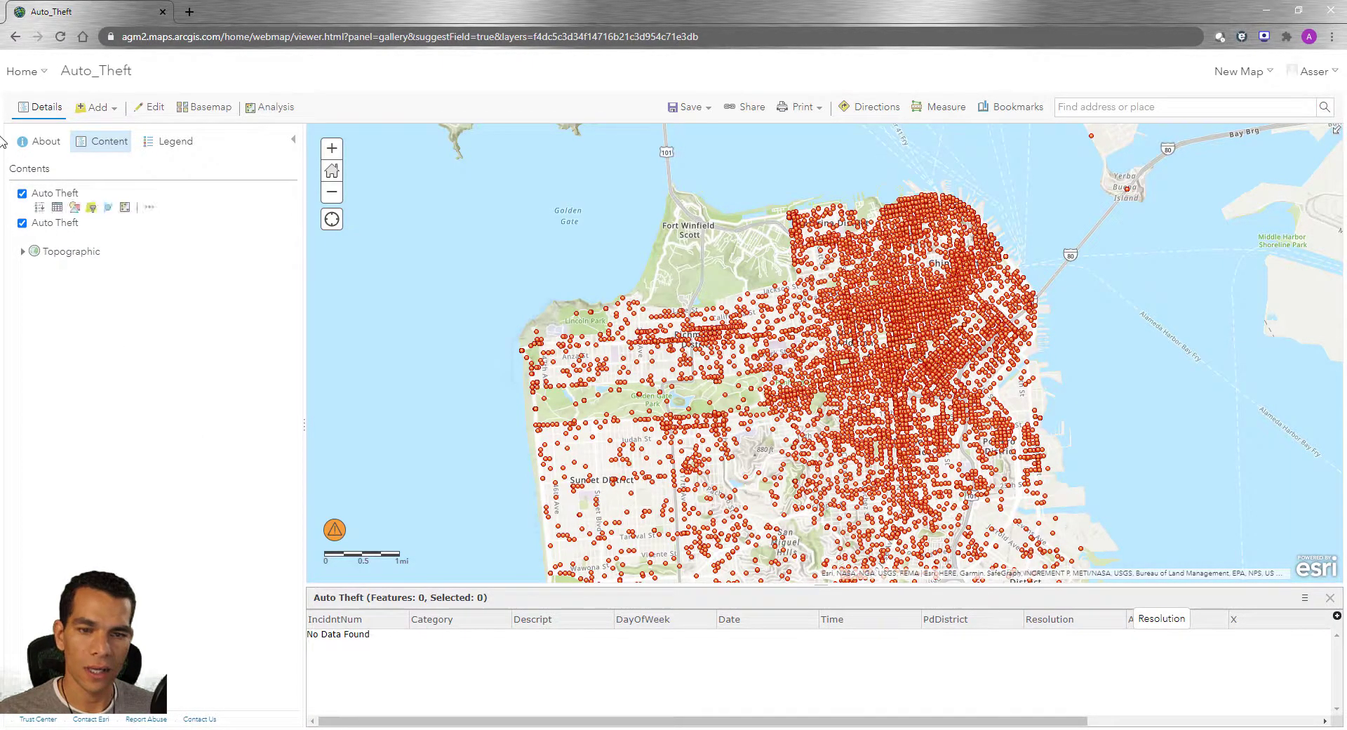
mouse_move(71, 201)
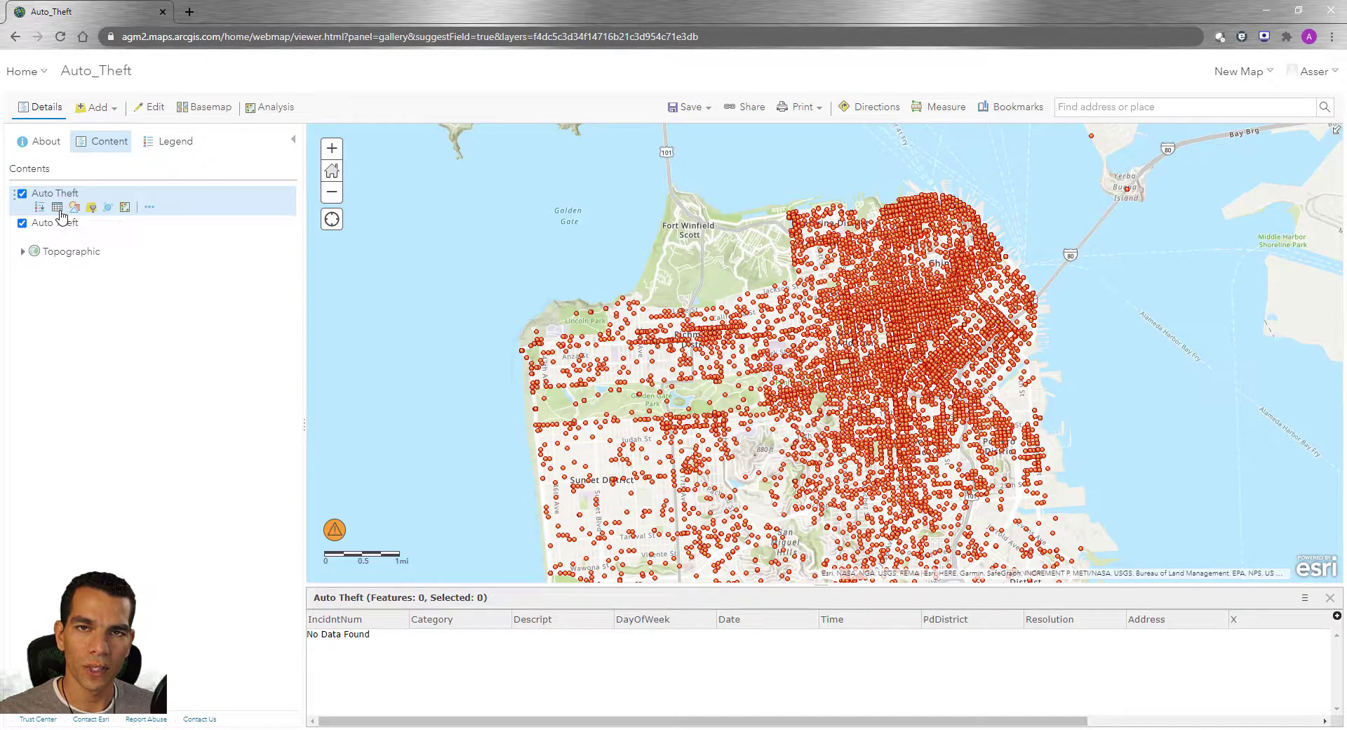
click(59, 209)
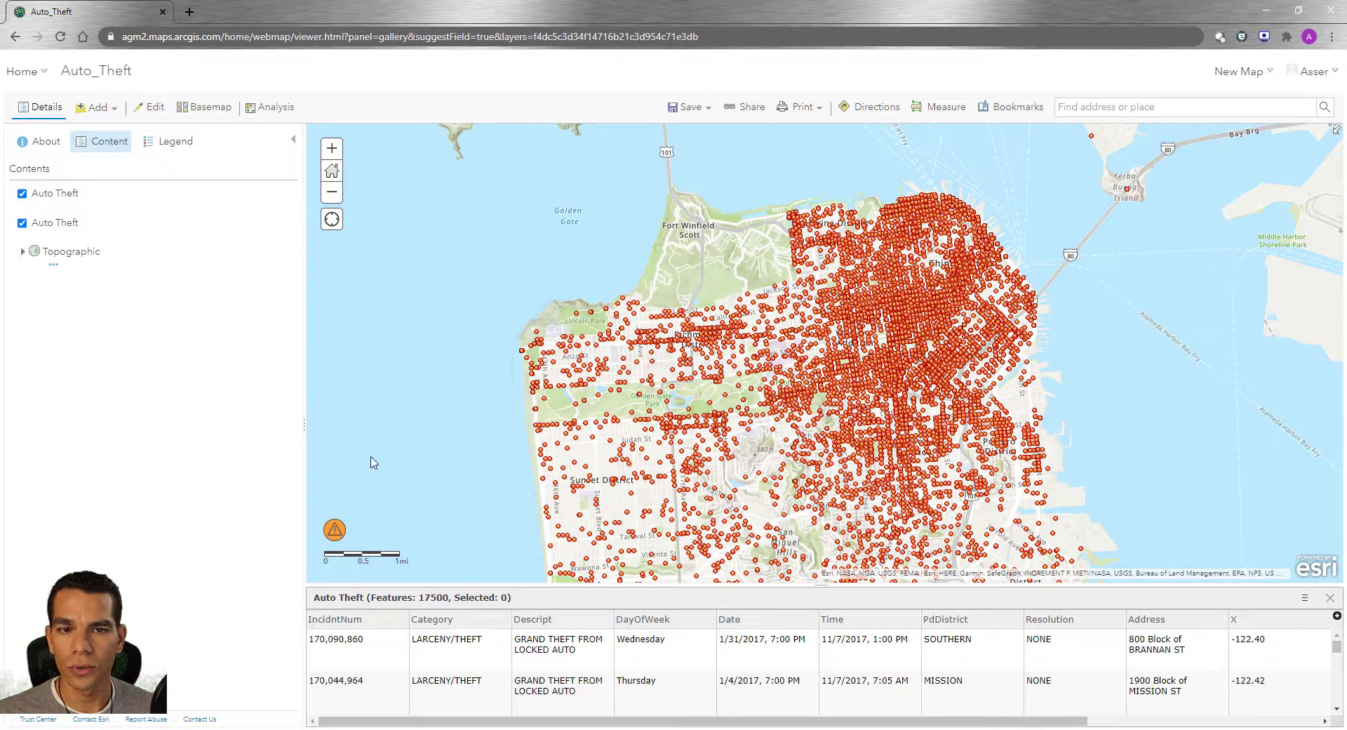
click(26, 71)
Step: Go to My Content and open a new feature layer on the From URL option
click(65, 214)
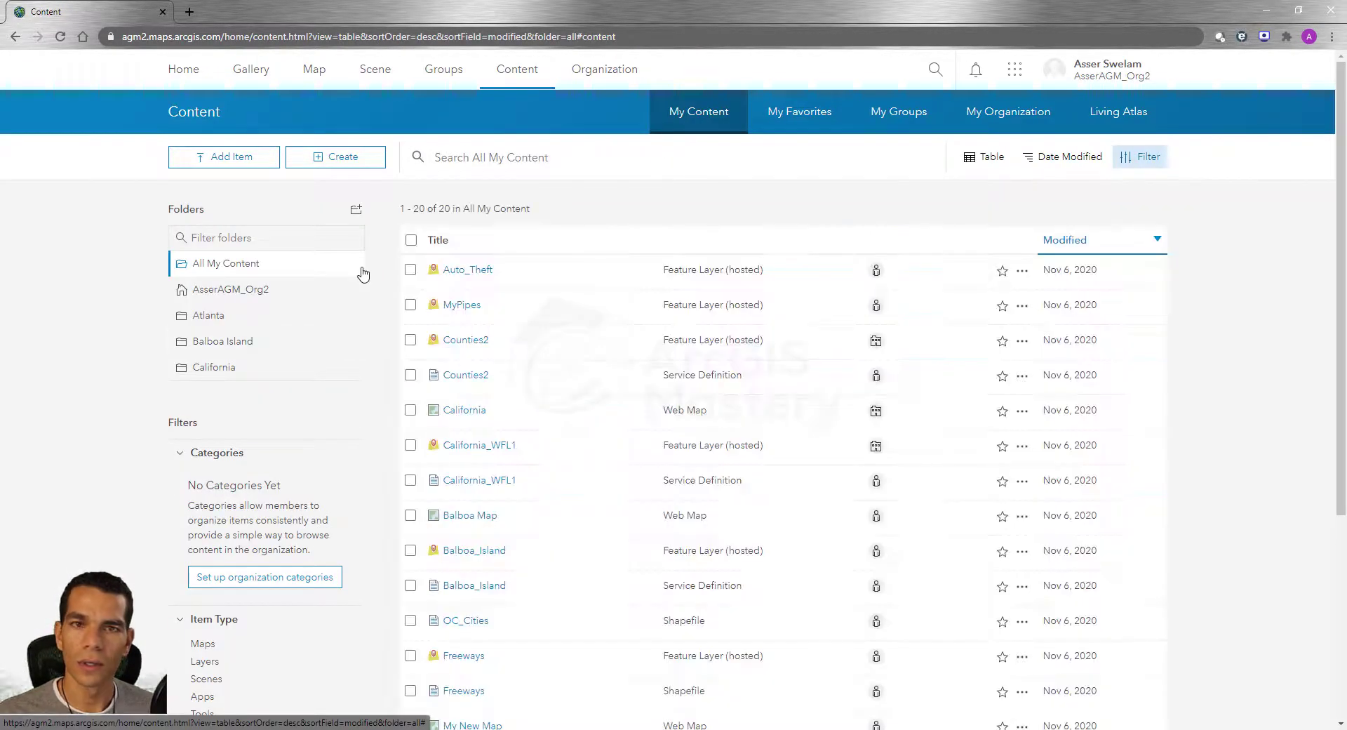
click(321, 167)
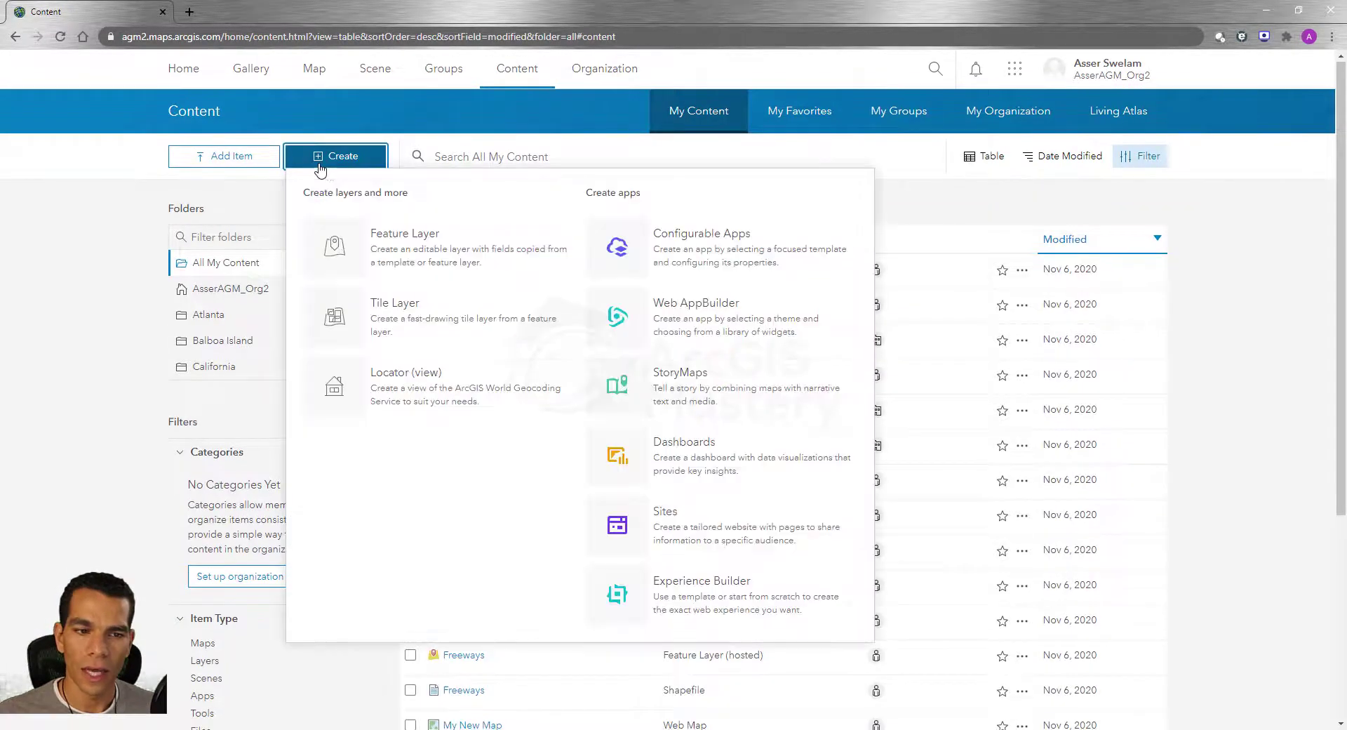
click(384, 242)
click(548, 203)
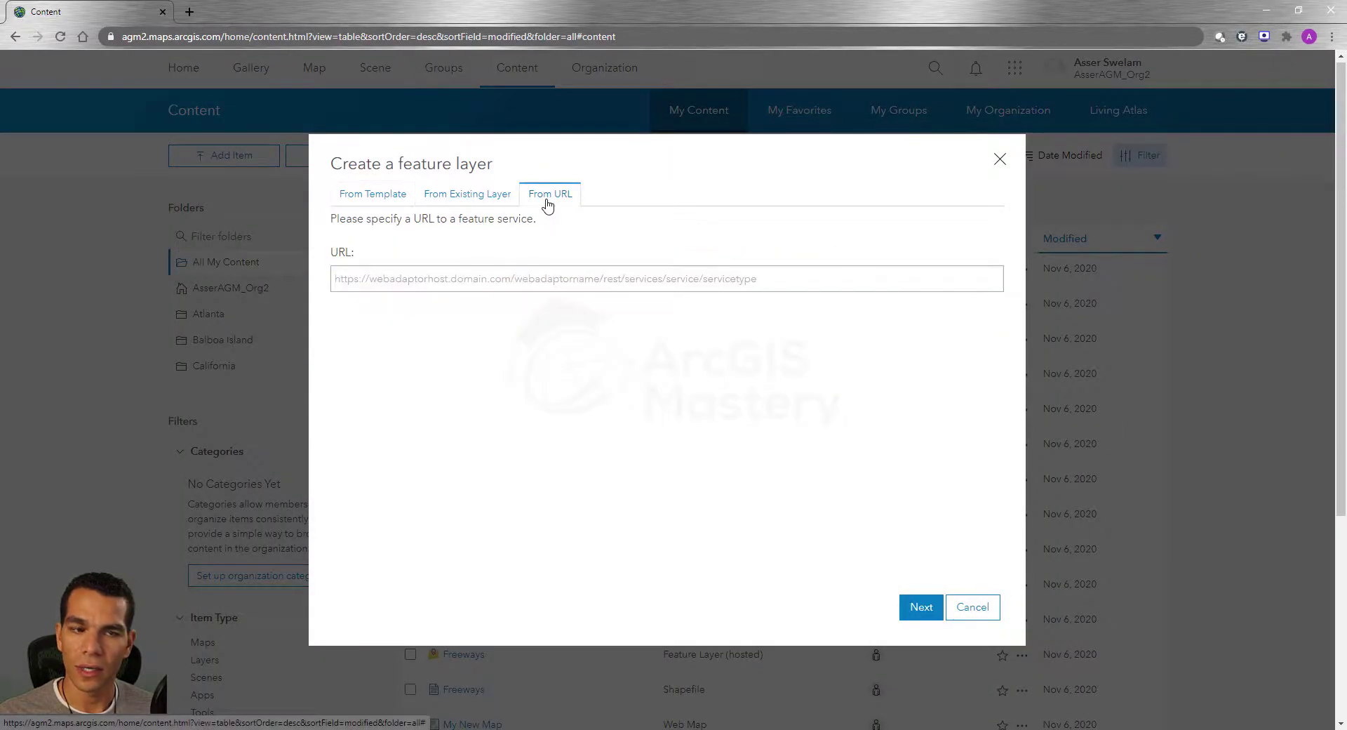